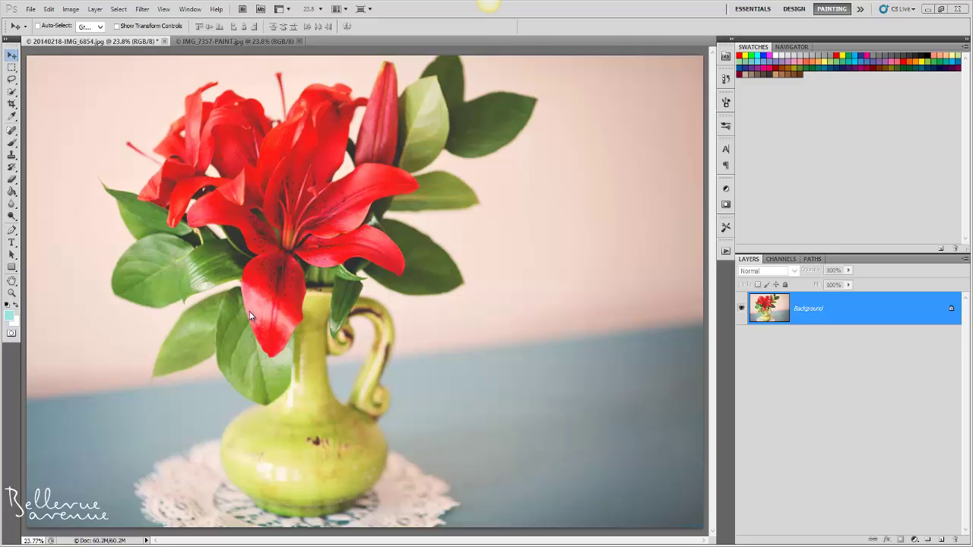
# Place BellevueAvenue-SubtlePaint-11.jpg from the Painterly Overlays 1 folder over the flower photo.
pyautogui.click(31, 9)
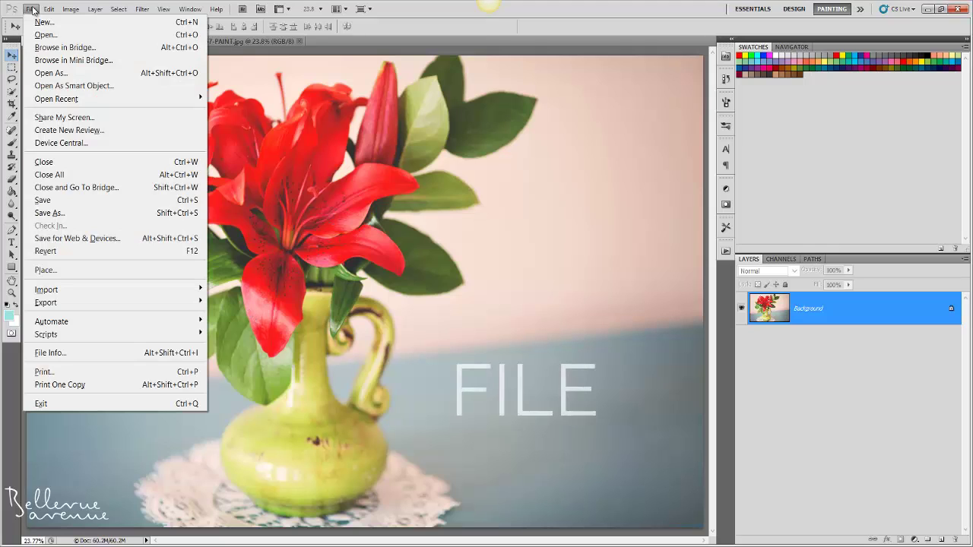
pyautogui.click(75, 271)
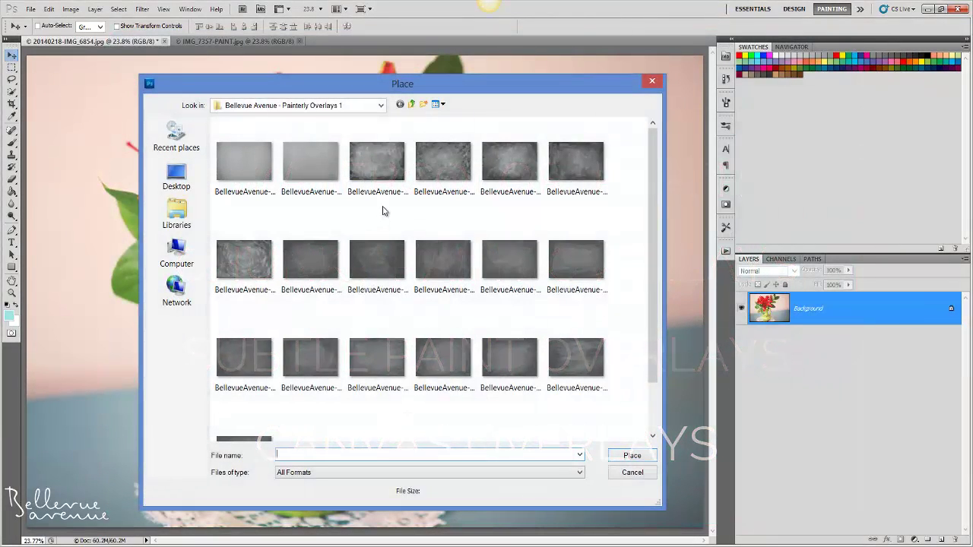
pyautogui.scroll(-1, 637, 228)
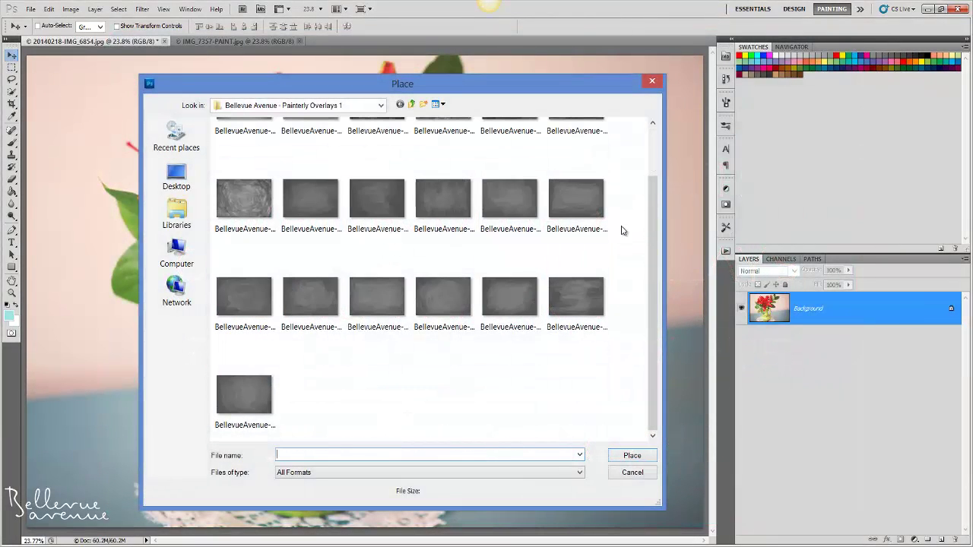
pyautogui.click(601, 305)
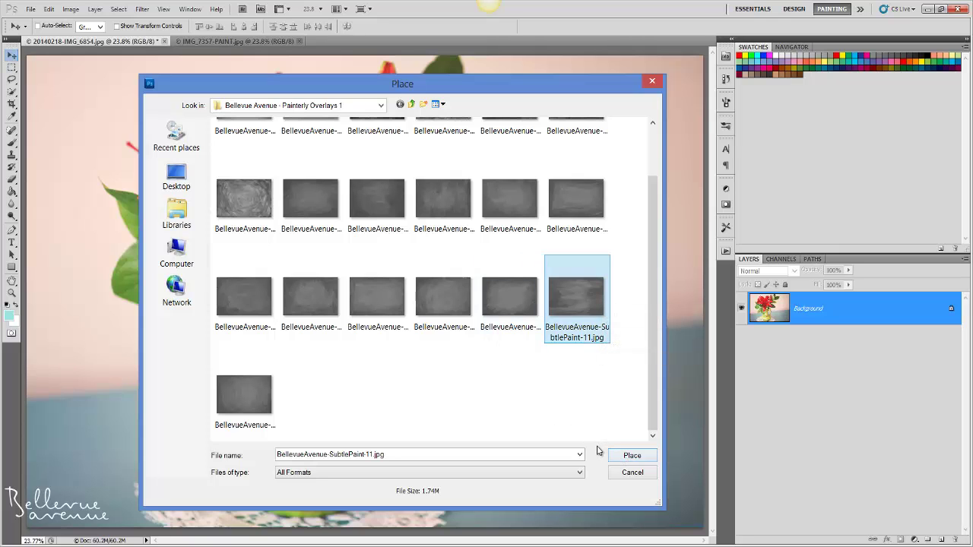
pyautogui.click(645, 456)
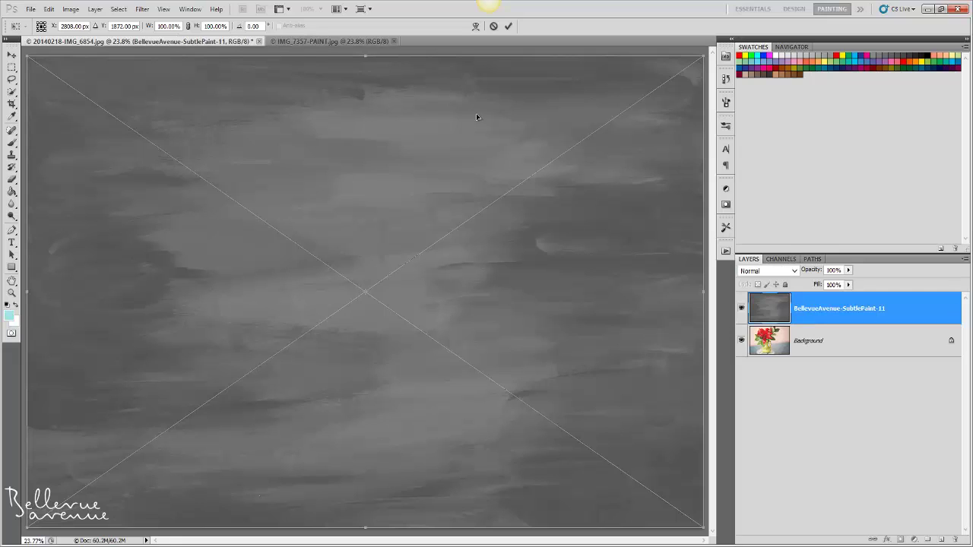
pyautogui.click(509, 27)
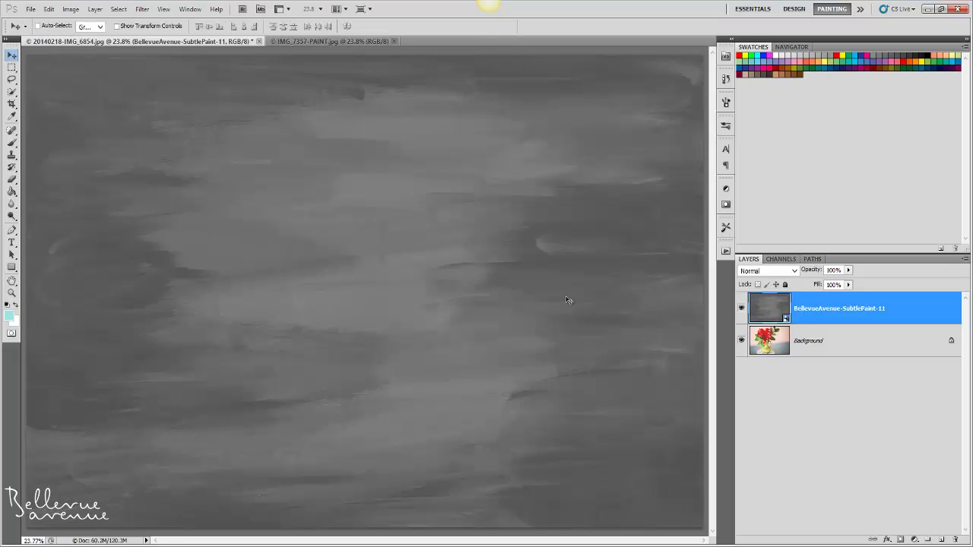
# Set the SubtlePaint-11 layer's blend mode to Overlay and compare the photo with the layer hidden and shown.
pyautogui.click(795, 271)
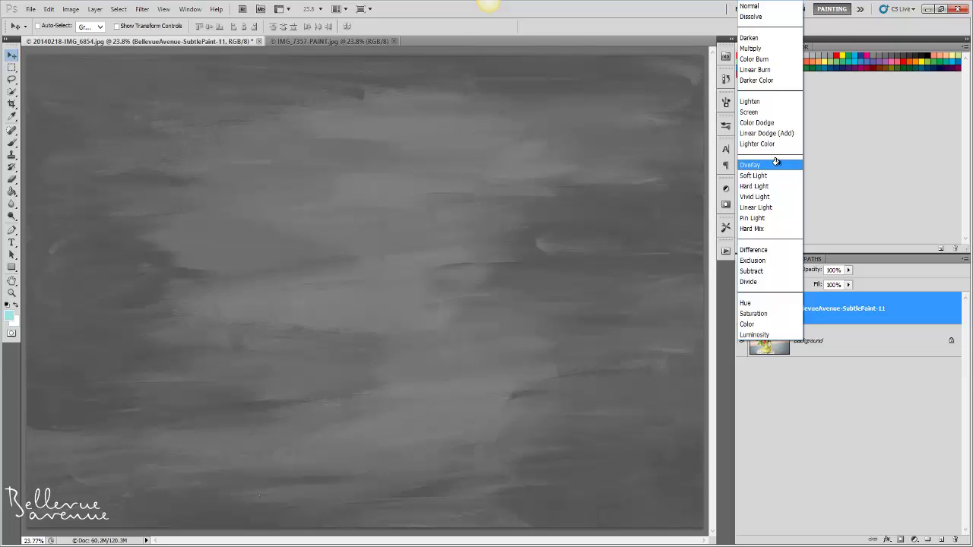
pyautogui.click(777, 164)
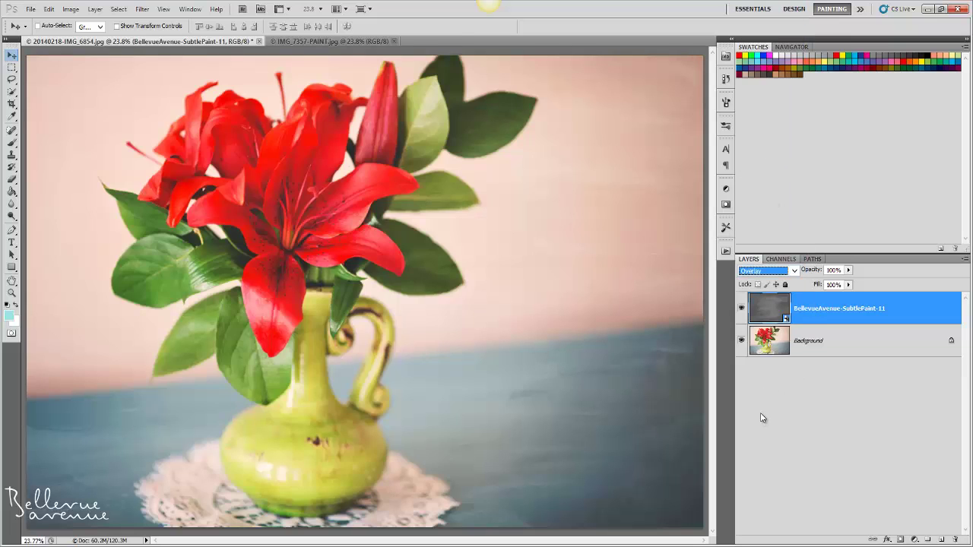
pyautogui.click(742, 308)
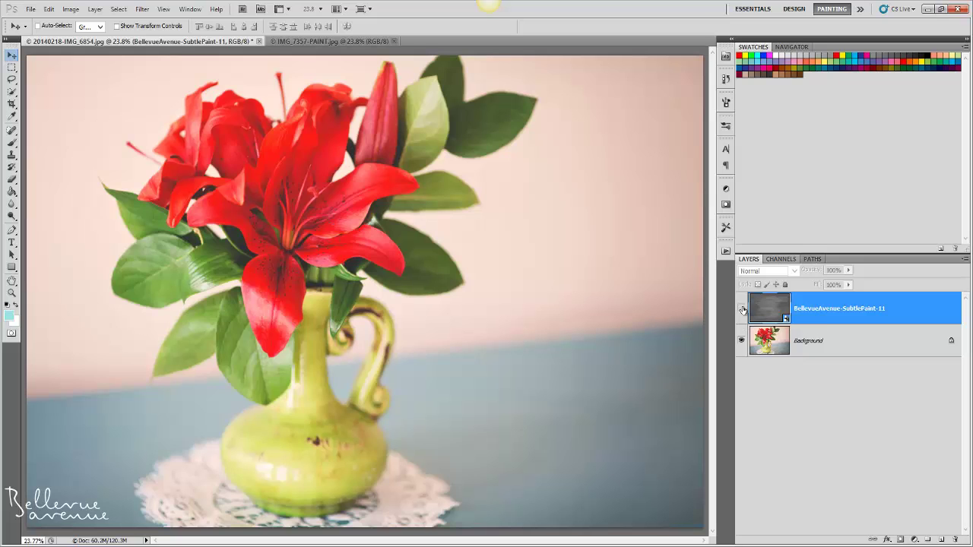
pyautogui.click(742, 309)
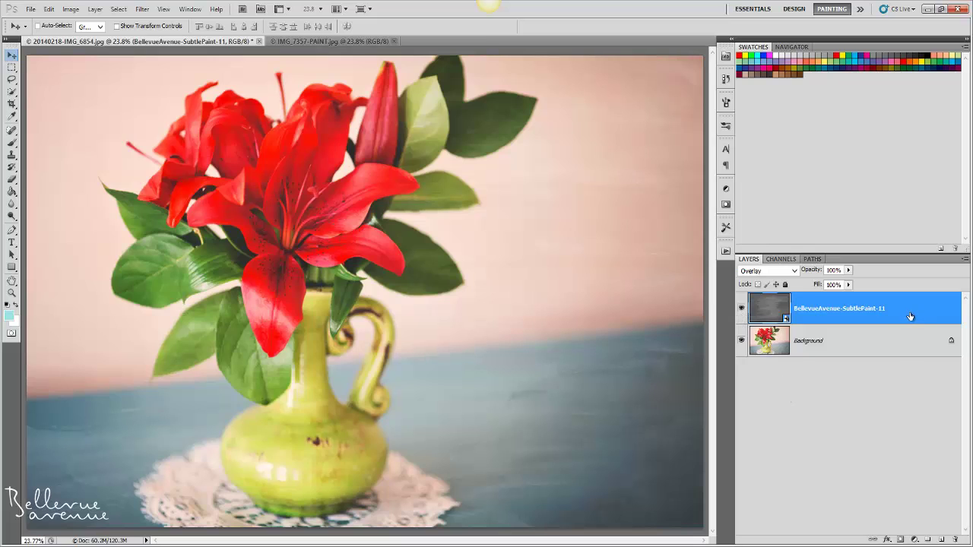
# Add a Levels adjustment above the SubtlePaint-11 layer and clip it to that layer.
pyautogui.click(915, 539)
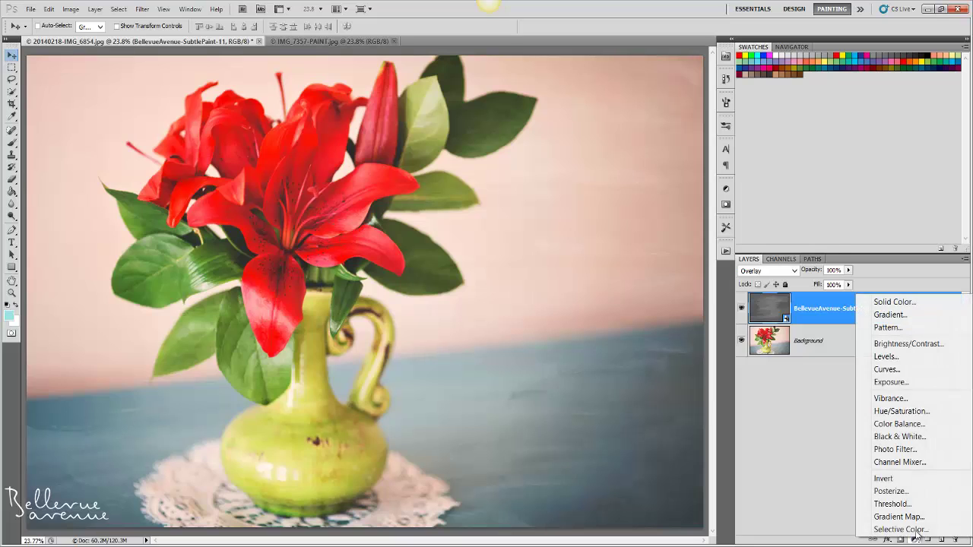
pyautogui.click(888, 358)
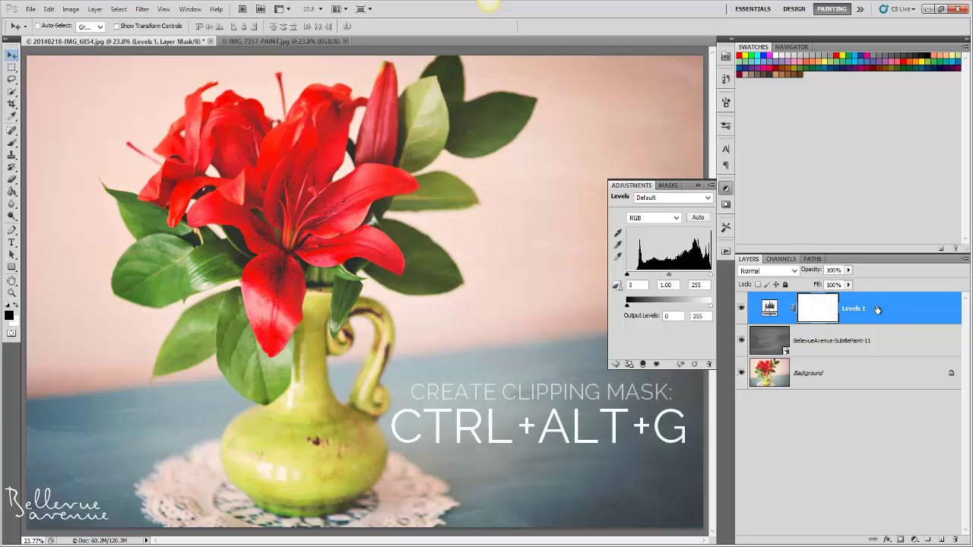
pyautogui.hotkey('ctrl', 'alt', 'g')
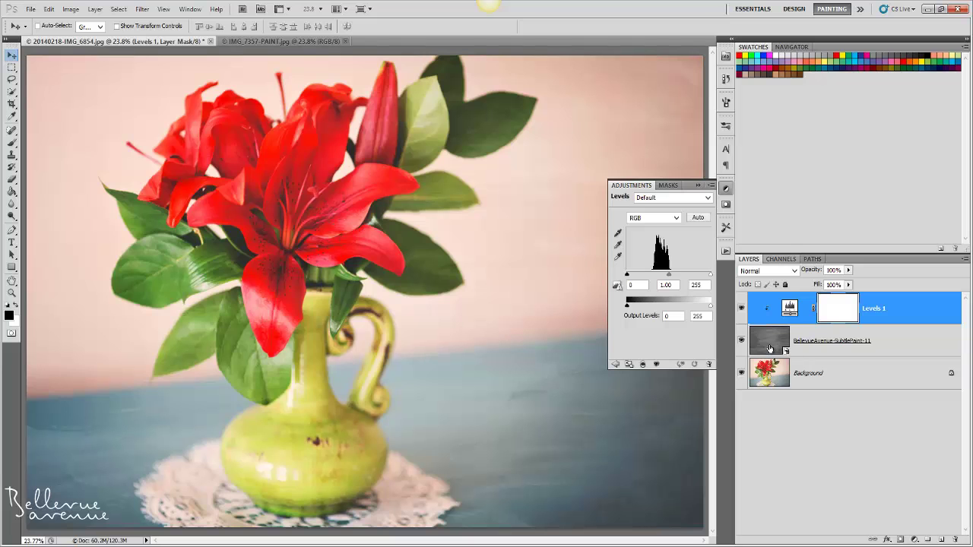
# Try different RGB midtone and highlight levels on the overlay, then restore the midtone to 1.00 and the white point to 255.
pyautogui.moveTo(669, 275); pyautogui.dragTo(627, 276)
pyautogui.moveTo(710, 305); pyautogui.dragTo(703, 307)
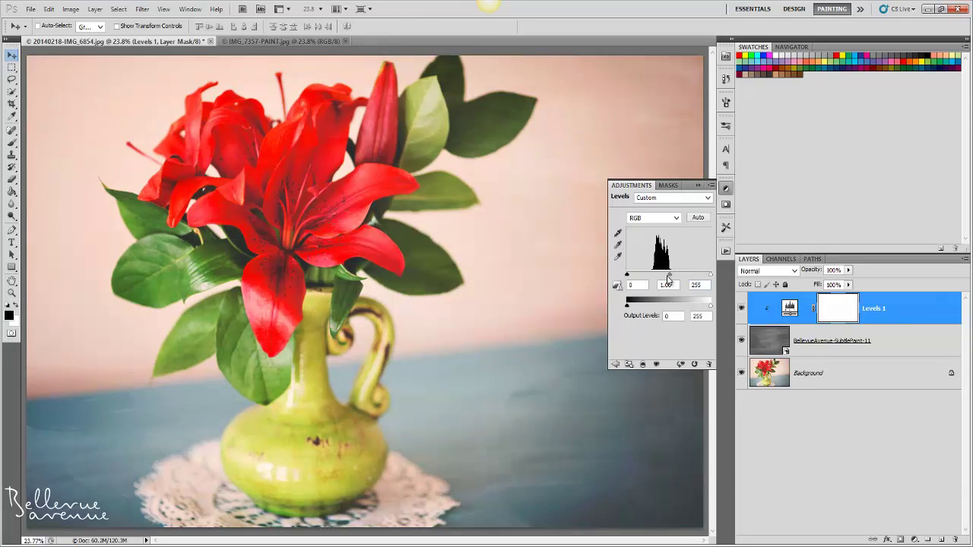
pyautogui.moveTo(710, 274); pyautogui.dragTo(669, 274)
pyautogui.moveTo(672, 278); pyautogui.dragTo(671, 276)
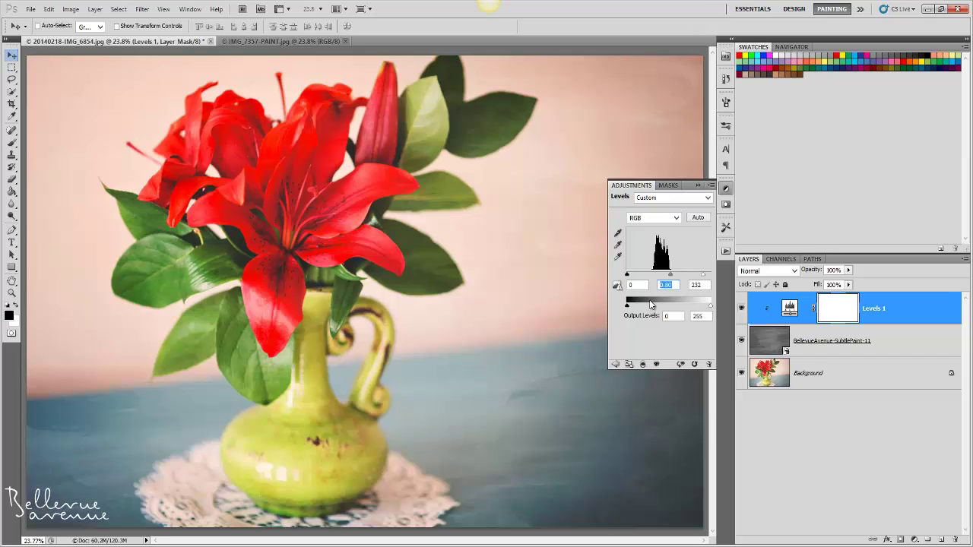
pyautogui.write('1.')
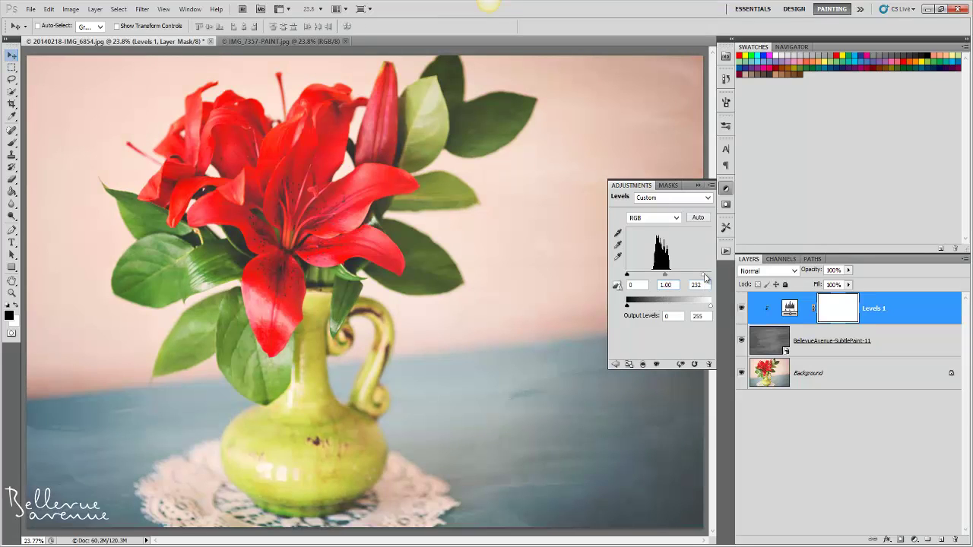
pyautogui.moveTo(704, 275); pyautogui.dragTo(711, 276)
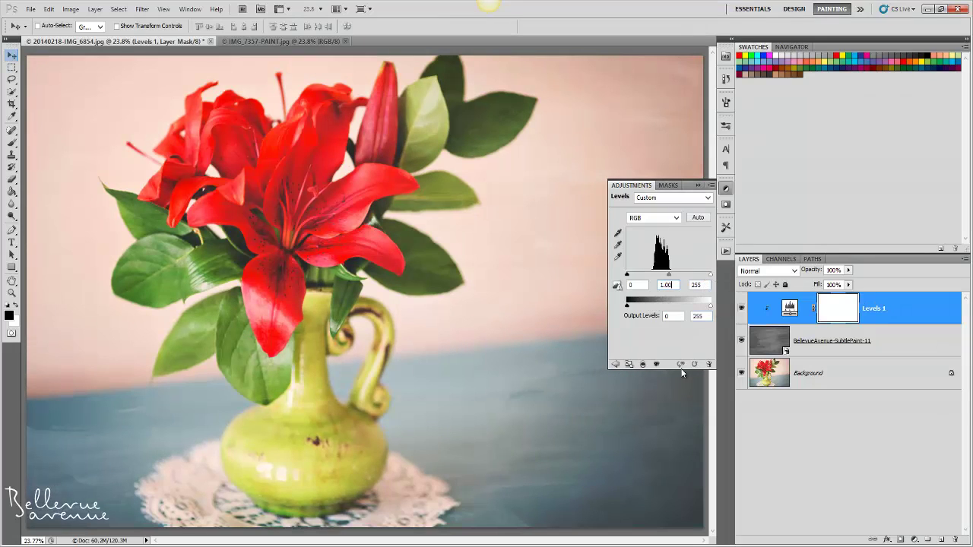
# Tint the paint overlay by adjusting the shadow levels of the Blue and Red channels in the Levels adjustment.
pyautogui.click(676, 217)
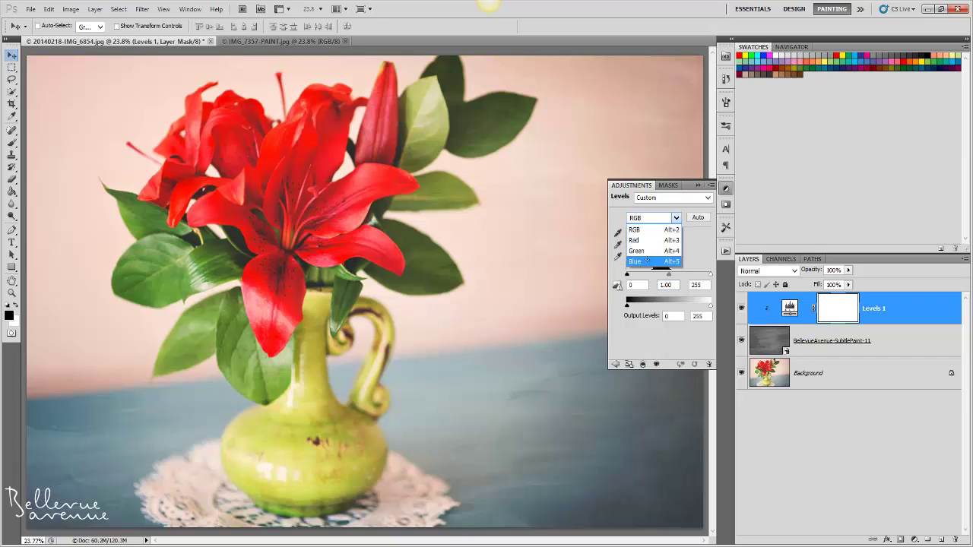
pyautogui.click(648, 261)
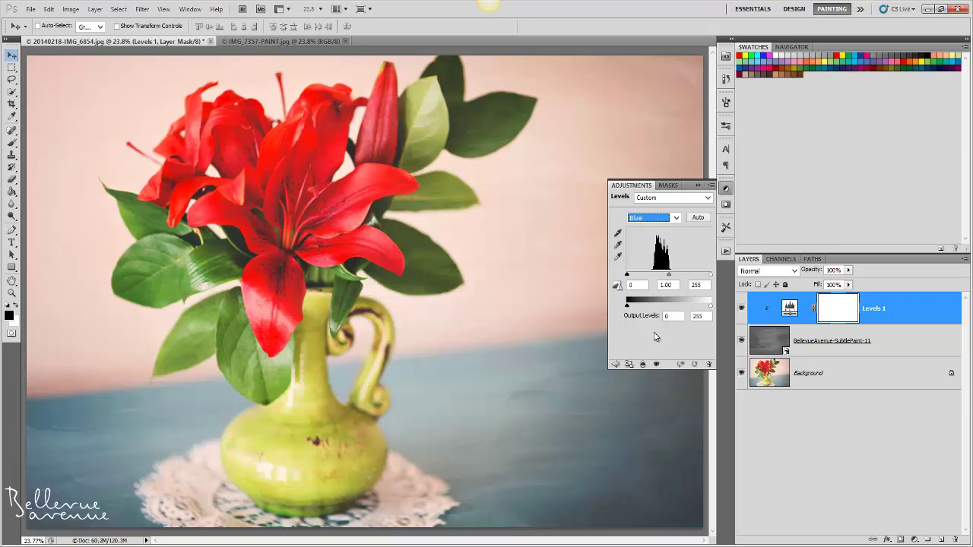
pyautogui.moveTo(626, 305); pyautogui.dragTo(635, 306)
pyautogui.click(676, 218)
pyautogui.click(642, 239)
pyautogui.moveTo(631, 279); pyautogui.dragTo(633, 276)
# Clear the SubtlePaint-11 overlay and its Levels adjustment so that only the Background layer remains.
pyautogui.click(742, 309)
pyautogui.hotkey('ctrl', 'shift', 'e')
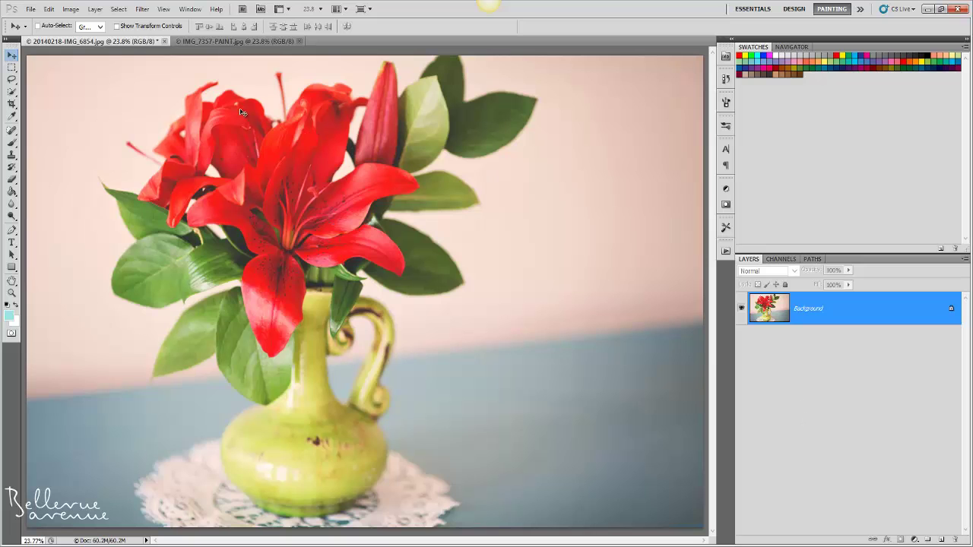
# Place BellevueAvenue-Watercolor-Paper.jpg from the Painterly Overlays 2 folder over the flower photo.
pyautogui.click(30, 9)
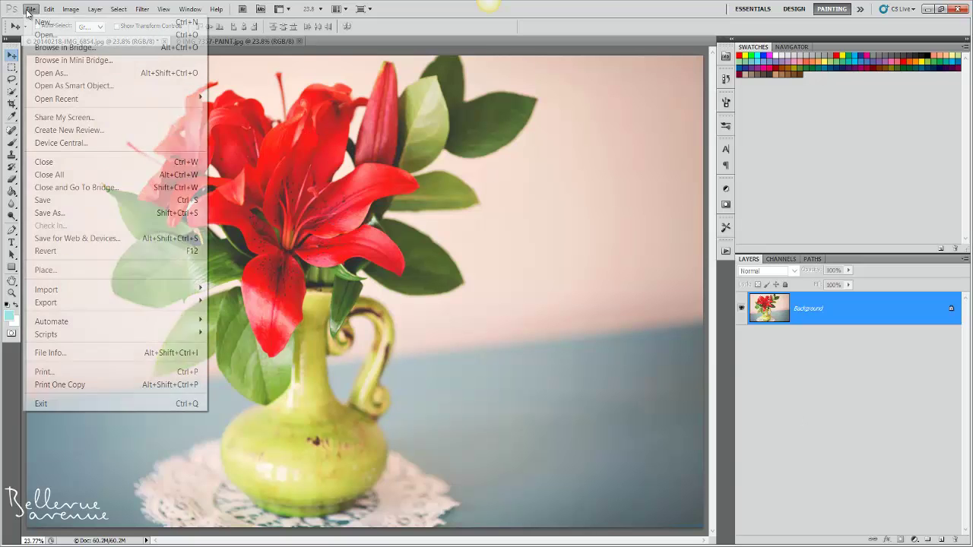
pyautogui.click(53, 269)
pyautogui.moveTo(653, 287); pyautogui.dragTo(649, 327)
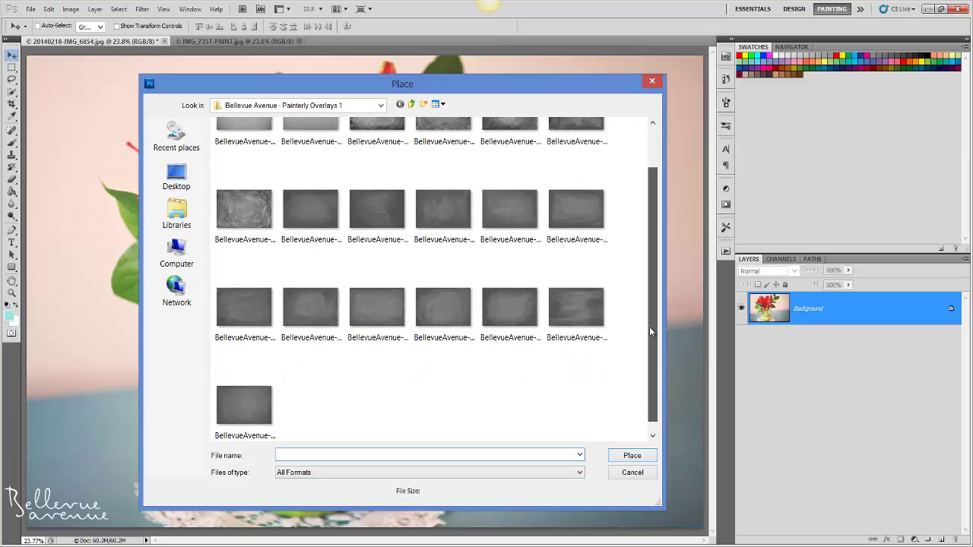
pyautogui.scroll(1, 650, 330)
pyautogui.click(411, 104)
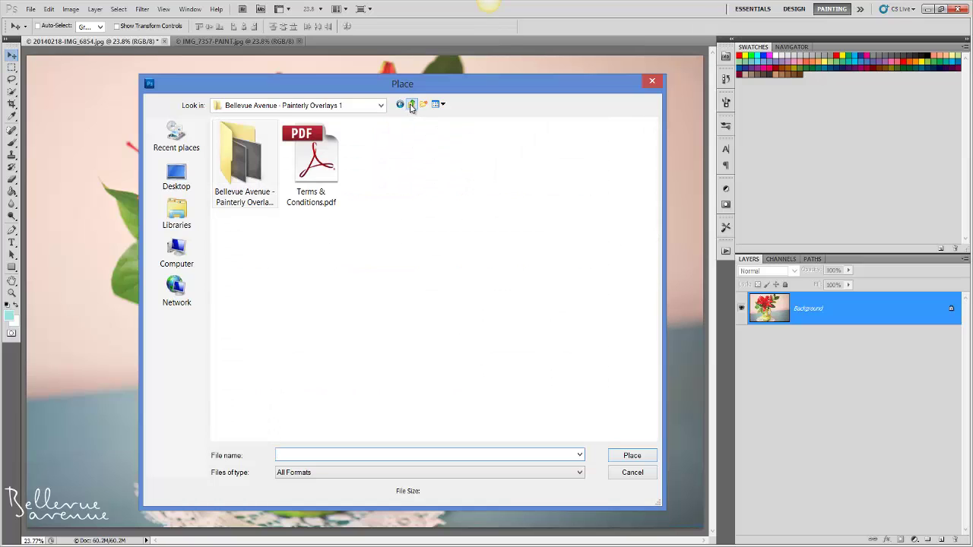
pyautogui.click(411, 104)
pyautogui.doubleClick(329, 153)
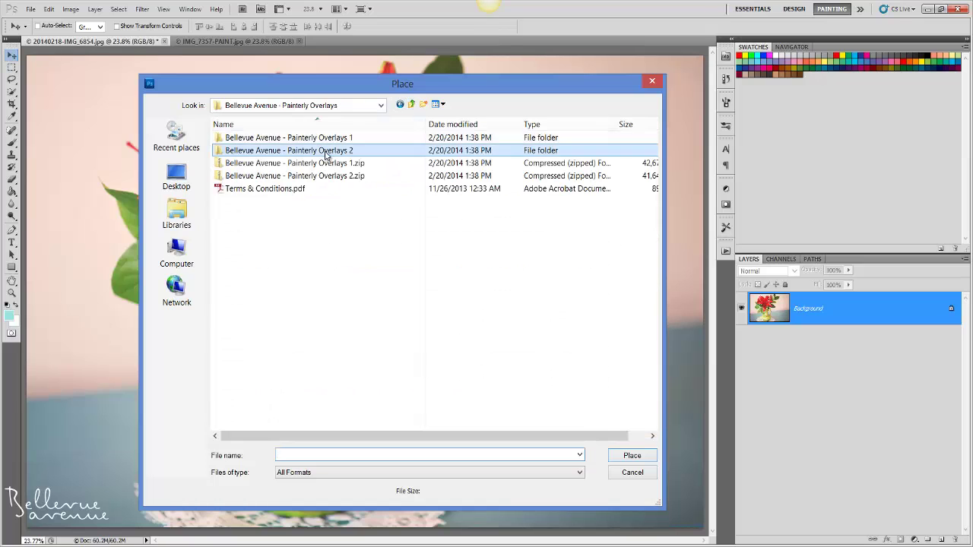
pyautogui.doubleClick(244, 156)
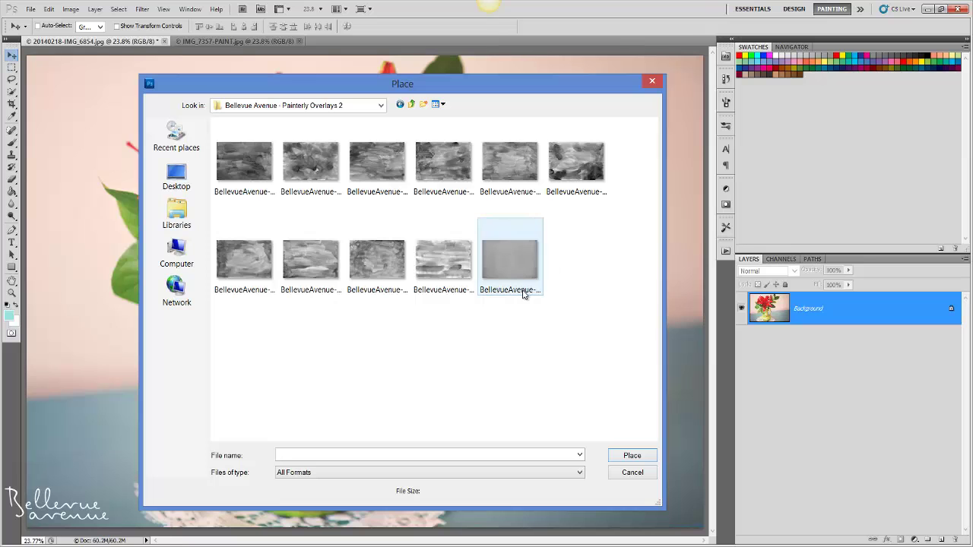
pyautogui.click(522, 266)
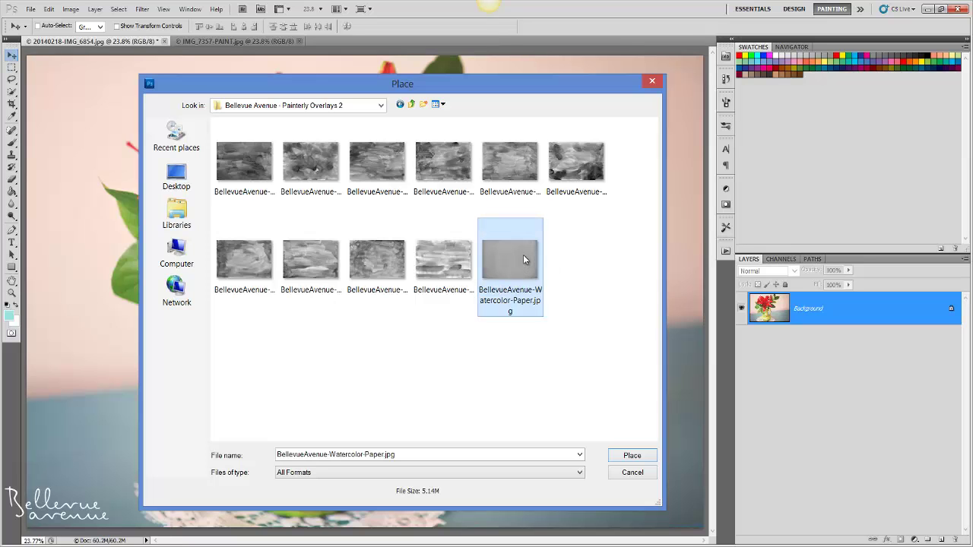
pyautogui.click(625, 456)
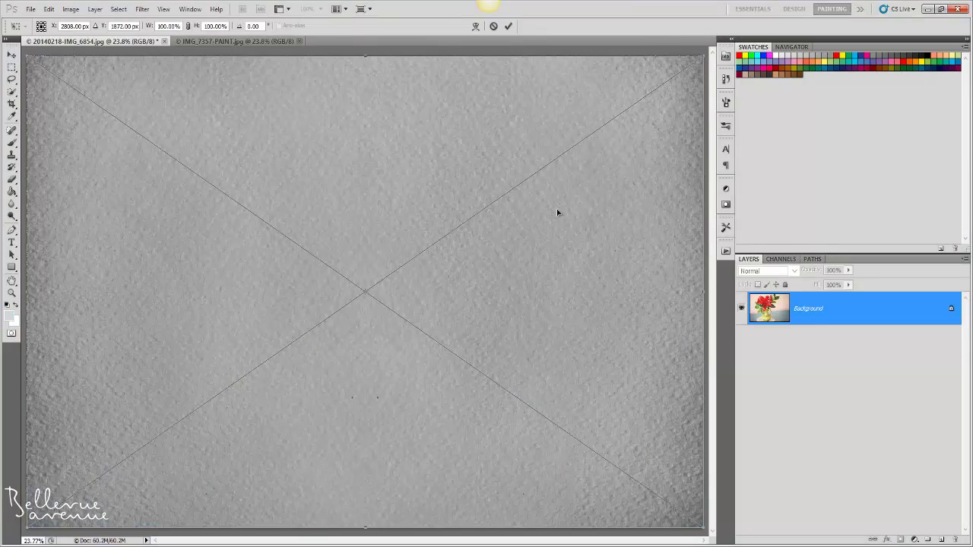
pyautogui.click(510, 28)
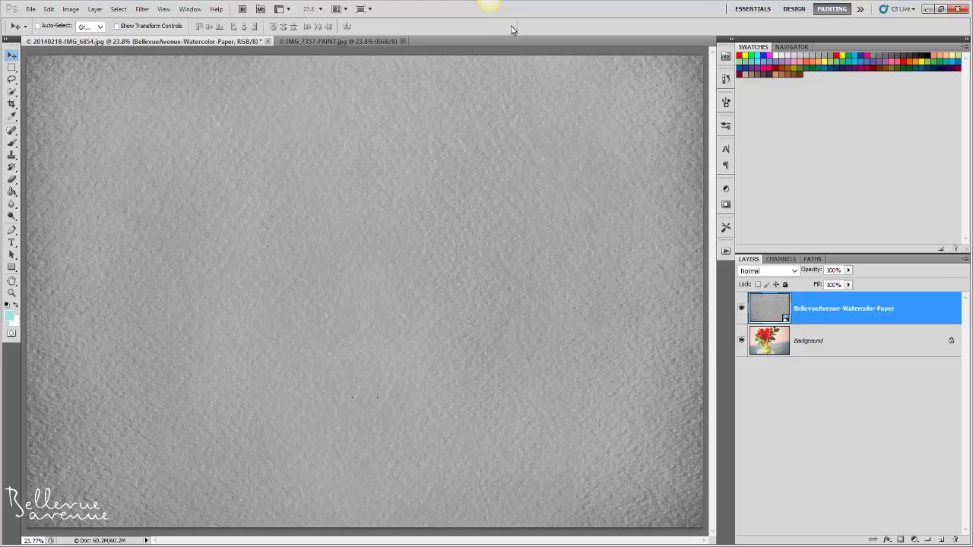
# Set the Watercolor-Paper layer's blend mode to Overlay and its opacity to 55%.
pyautogui.click(796, 270)
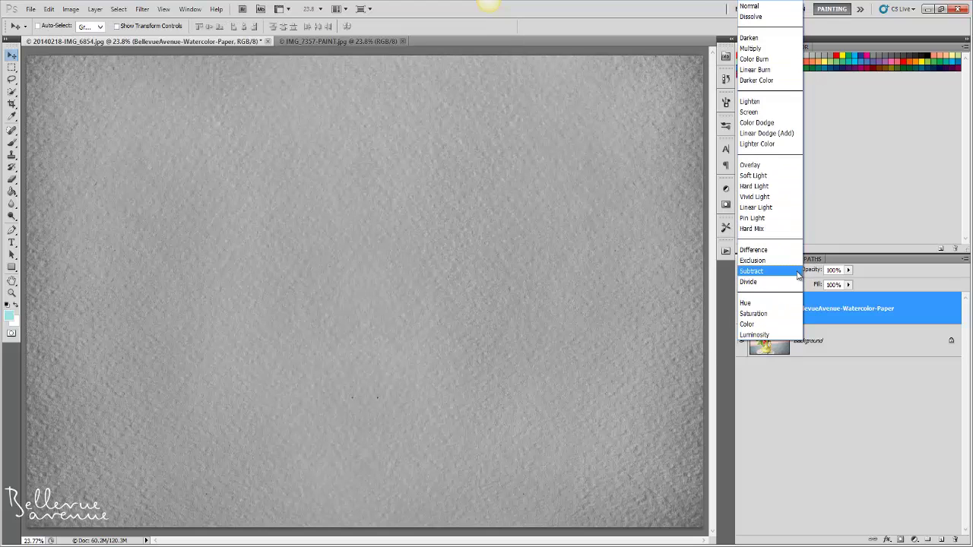
pyautogui.click(762, 167)
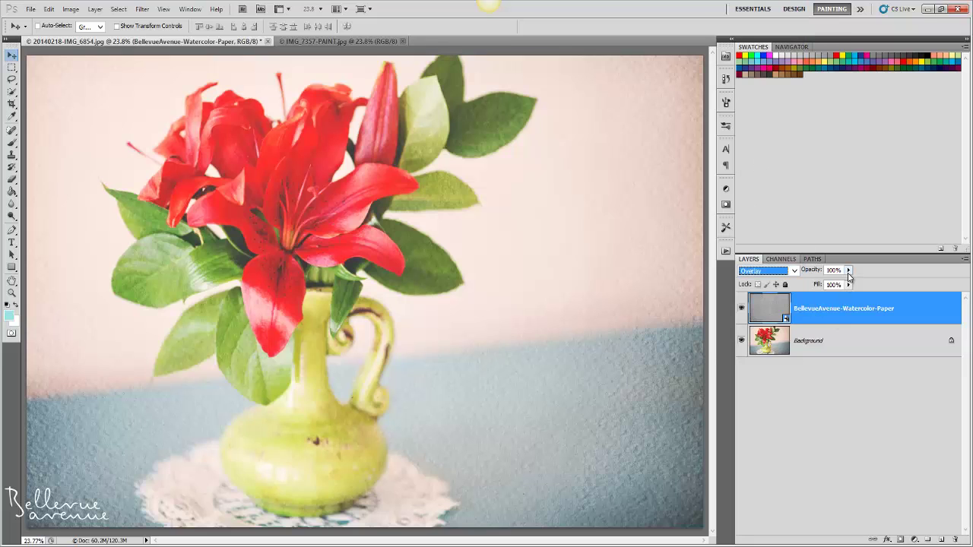
pyautogui.moveTo(847, 270); pyautogui.dragTo(825, 285)
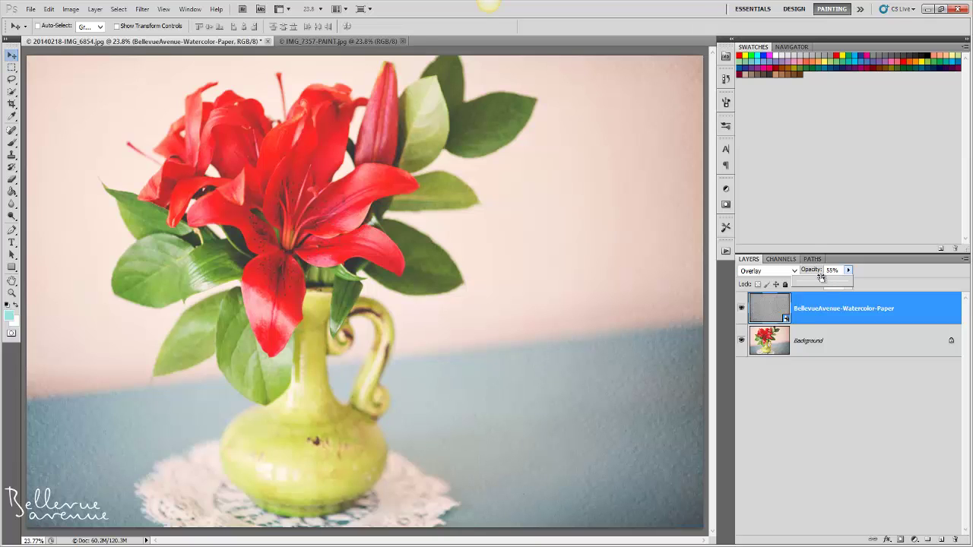
# Place BellevueAvenue-Watercolor-1.jpg above the Watercolor-Paper layer.
pyautogui.click(31, 9)
pyautogui.click(57, 268)
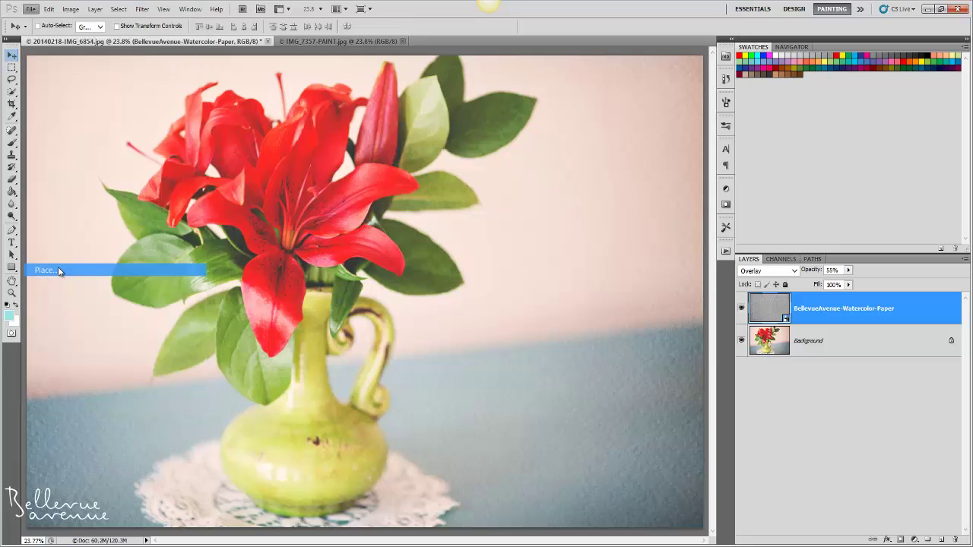
pyautogui.click(260, 171)
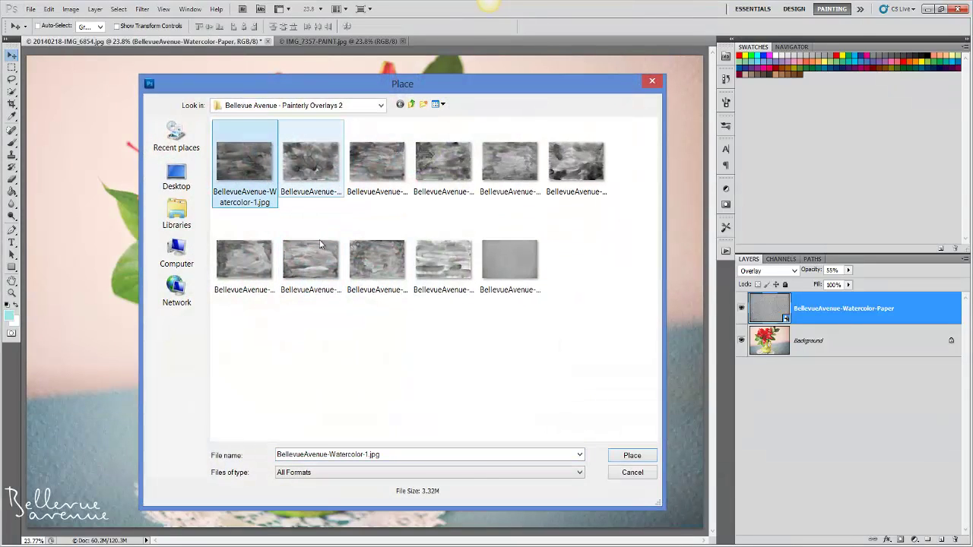
pyautogui.click(632, 455)
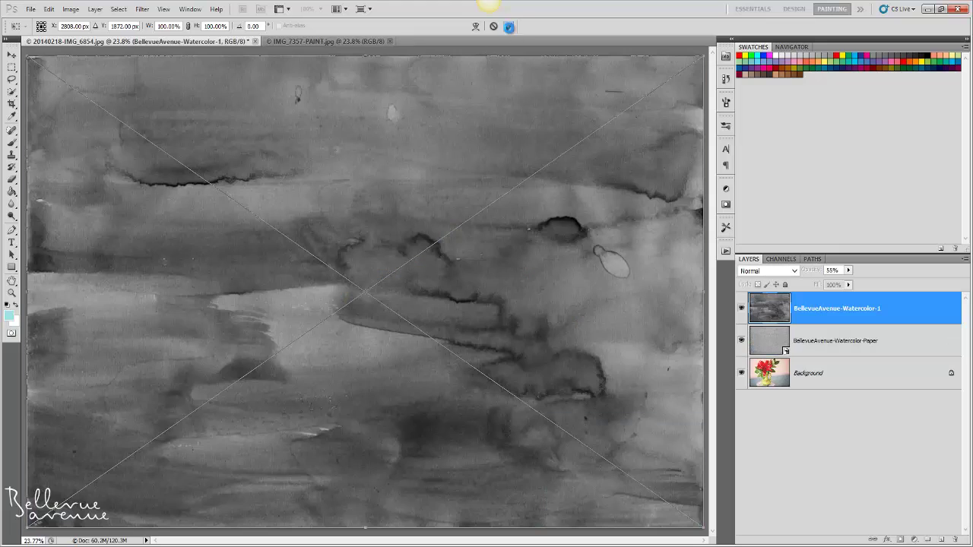
pyautogui.click(508, 26)
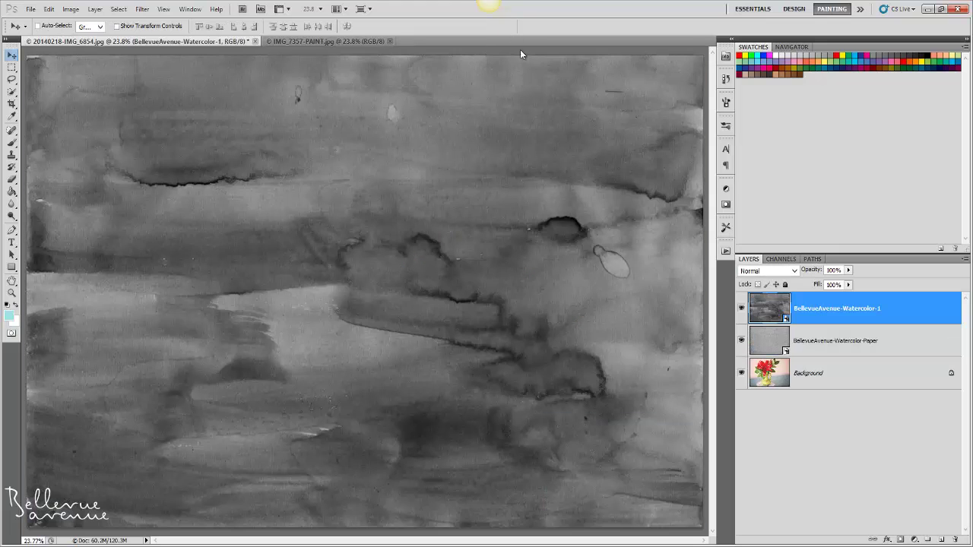
# Set the Watercolor-1 layer's blend mode to Overlay and compare the result with the original photo.
pyautogui.click(768, 270)
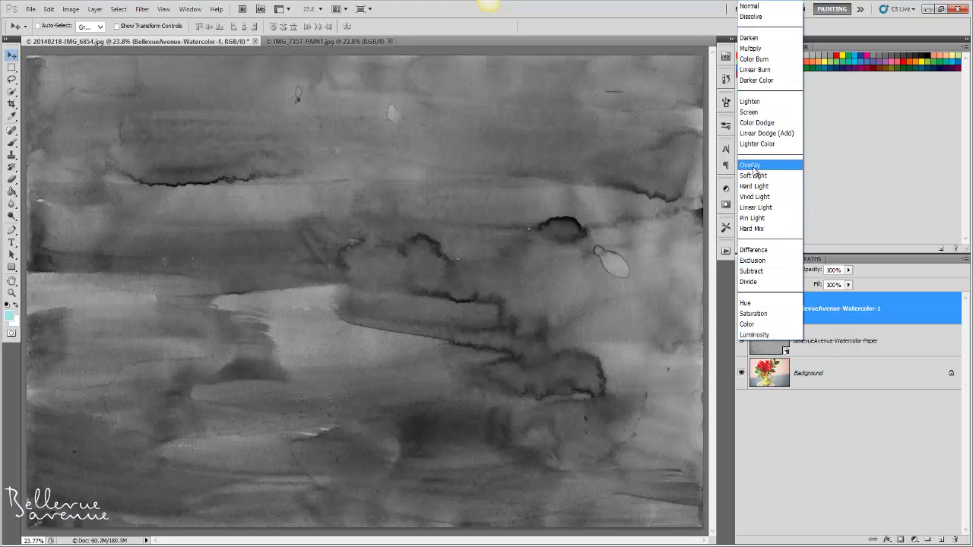
pyautogui.click(755, 169)
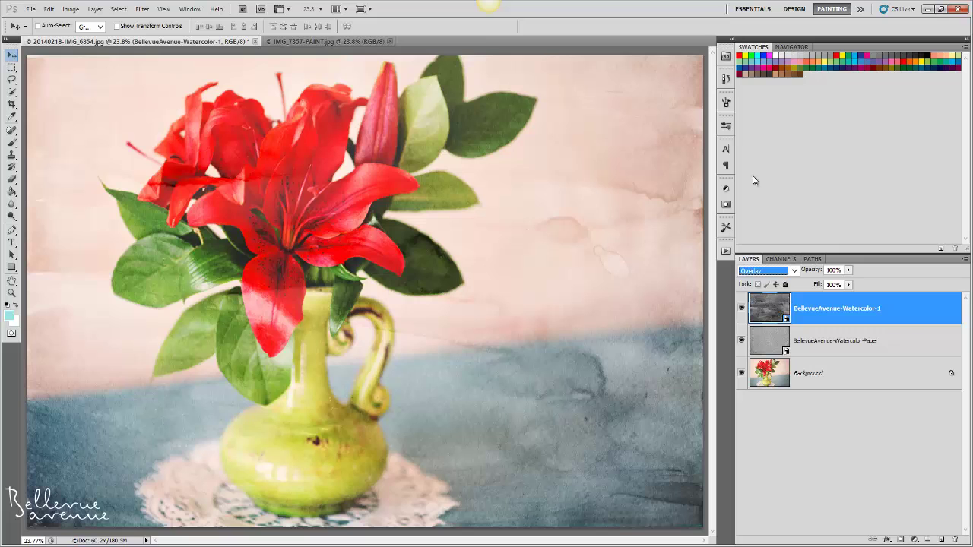
pyautogui.keyDown('alt'); pyautogui.click(742, 376); pyautogui.keyUp('alt')
pyautogui.keyDown('alt'); pyautogui.click(741, 376); pyautogui.keyUp('alt')
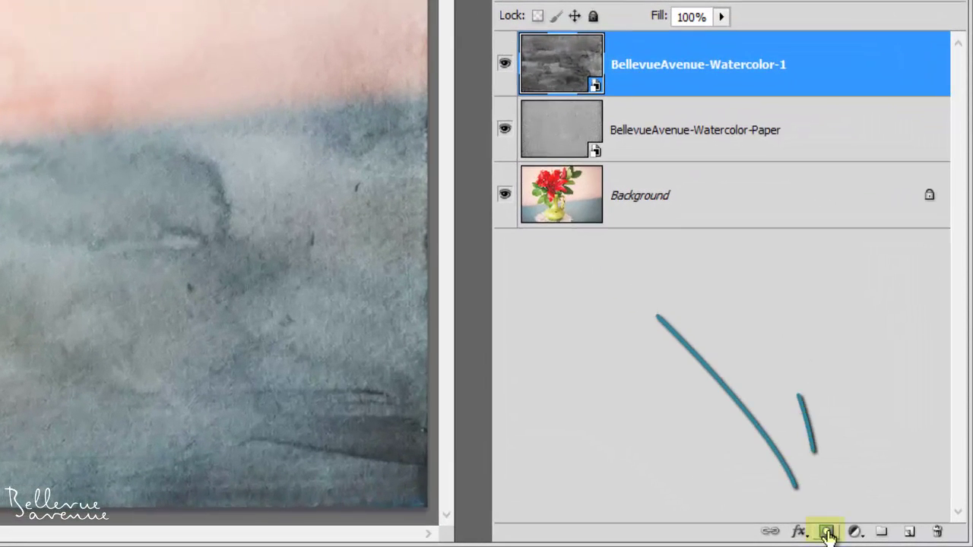
# Add a white mask to the Watercolor-1 layer and set up a soft 500 px black brush at 100% opacity.
pyautogui.click(902, 539)
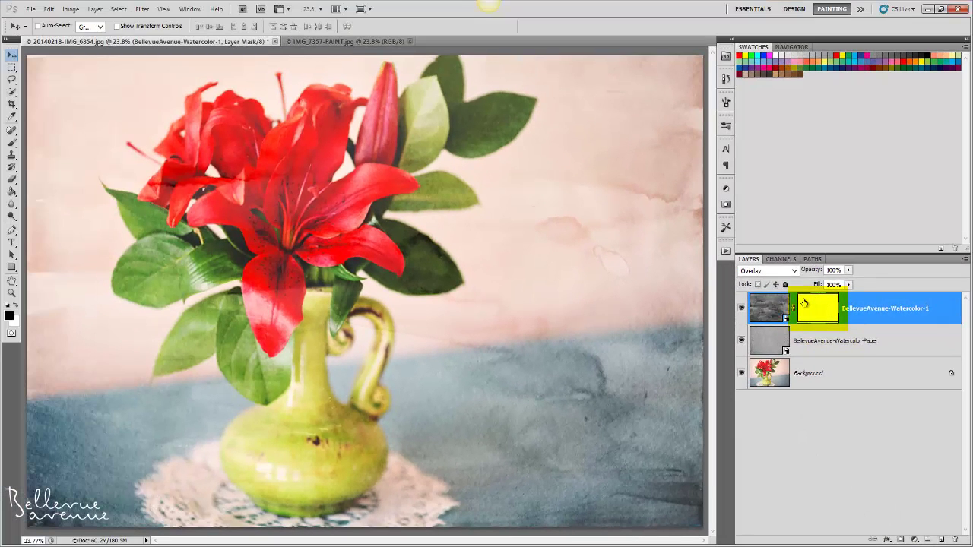
pyautogui.click(11, 143)
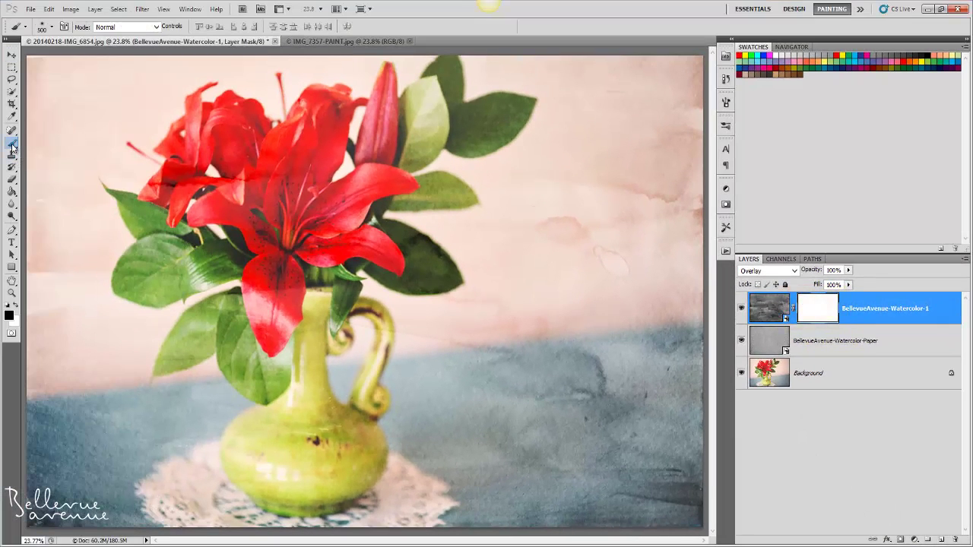
pyautogui.click(52, 28)
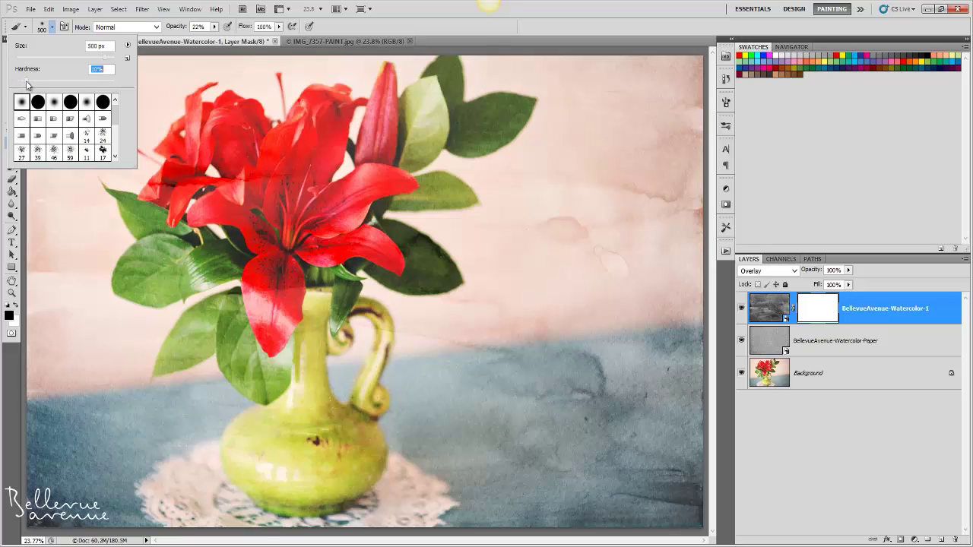
pyautogui.press('Return')
pyautogui.press('9')
pyautogui.press('8')
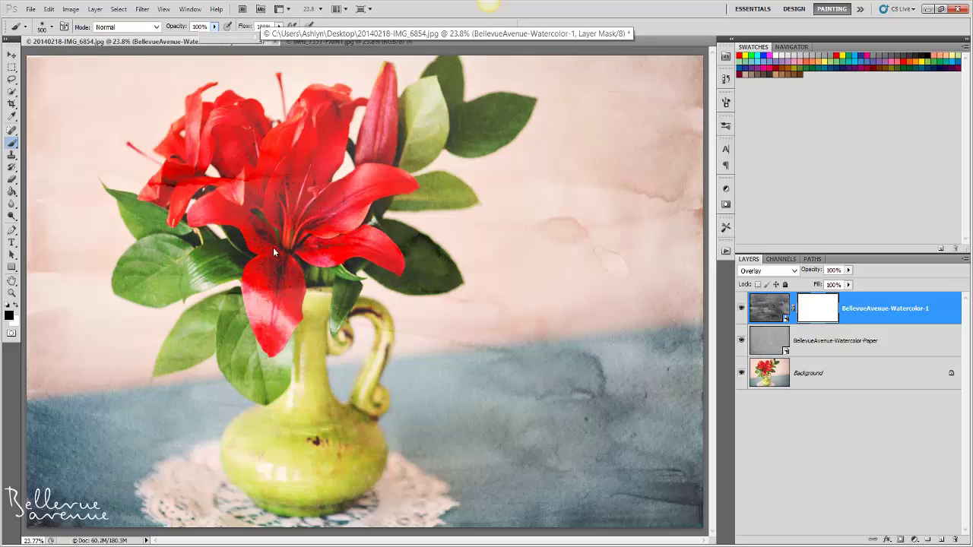
pyautogui.click(9, 313)
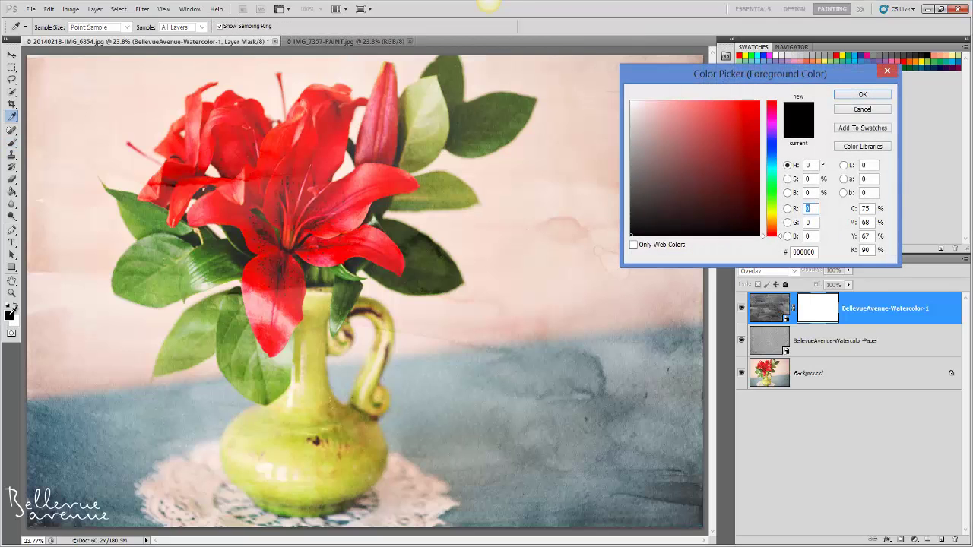
pyautogui.click(843, 96)
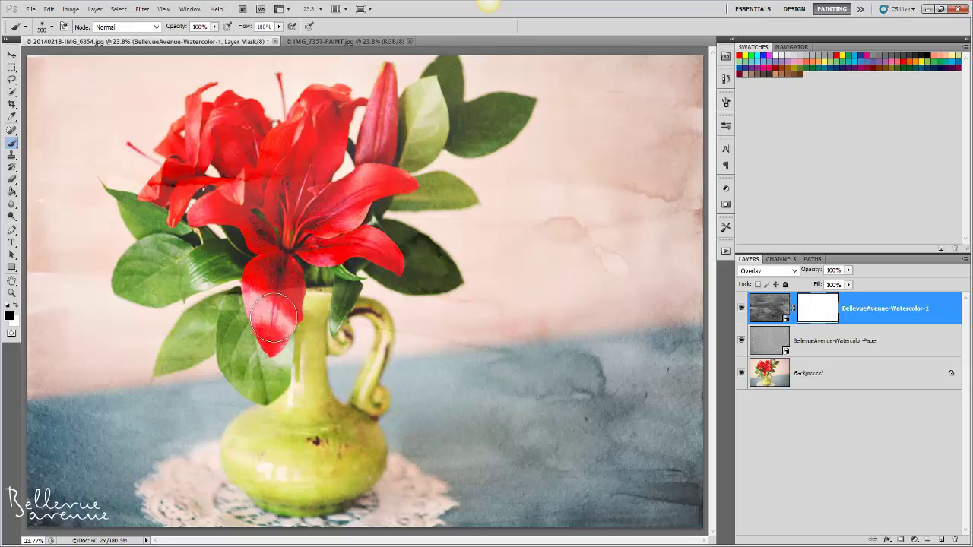
# Mask the watercolor texture off the red flowers and surrounding leaves, and compare the result with the original photo.
pyautogui.moveTo(184, 262)
pyautogui.mouseDown()
pyautogui.moveTo(148, 277)
pyautogui.moveTo(175, 262)
pyautogui.moveTo(219, 319)
pyautogui.moveTo(192, 341)
pyautogui.moveTo(274, 297)
pyautogui.moveTo(311, 301)
pyautogui.moveTo(312, 338)
pyautogui.moveTo(325, 295)
pyautogui.moveTo(368, 329)
pyautogui.moveTo(400, 281)
pyautogui.moveTo(426, 270)
pyautogui.moveTo(386, 242)
pyautogui.moveTo(420, 127)
pyautogui.moveTo(367, 181)
pyautogui.moveTo(310, 199)
pyautogui.moveTo(274, 163)
pyautogui.moveTo(226, 202)
pyautogui.moveTo(281, 228)
pyautogui.moveTo(324, 266)
pyautogui.moveTo(303, 265)
pyautogui.moveTo(327, 245)
pyautogui.moveTo(313, 270)
pyautogui.moveTo(317, 418)
pyautogui.moveTo(283, 430)
pyautogui.moveTo(327, 356)
pyautogui.moveTo(310, 327)
pyautogui.moveTo(325, 270)
pyautogui.mouseUp()
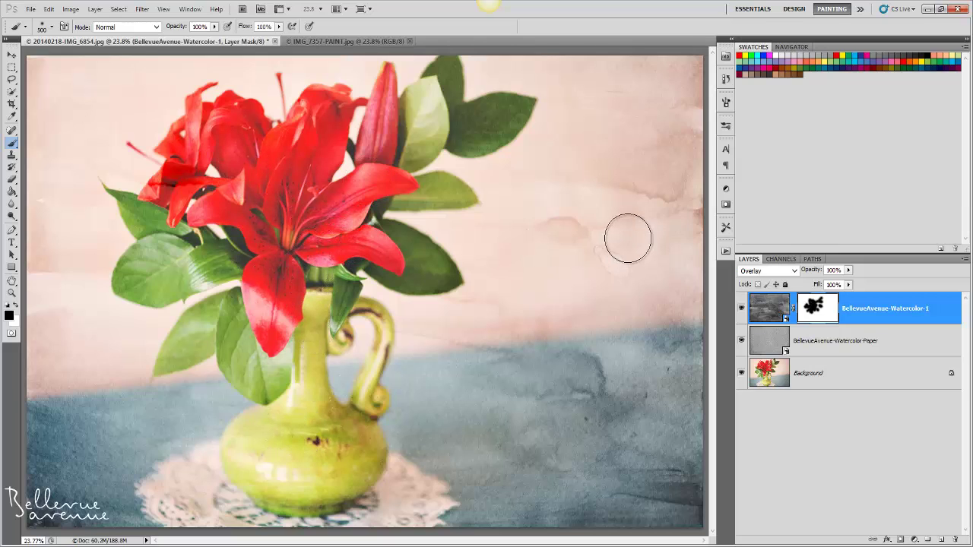
pyautogui.click(741, 374)
pyautogui.click(742, 375)
# Place BellevueAvenue-ChunkyPaint-1.jpg from the Painterly Overlays 1 folder over the photo in IMG_7357-PAINT.jpg.
pyautogui.click(339, 41)
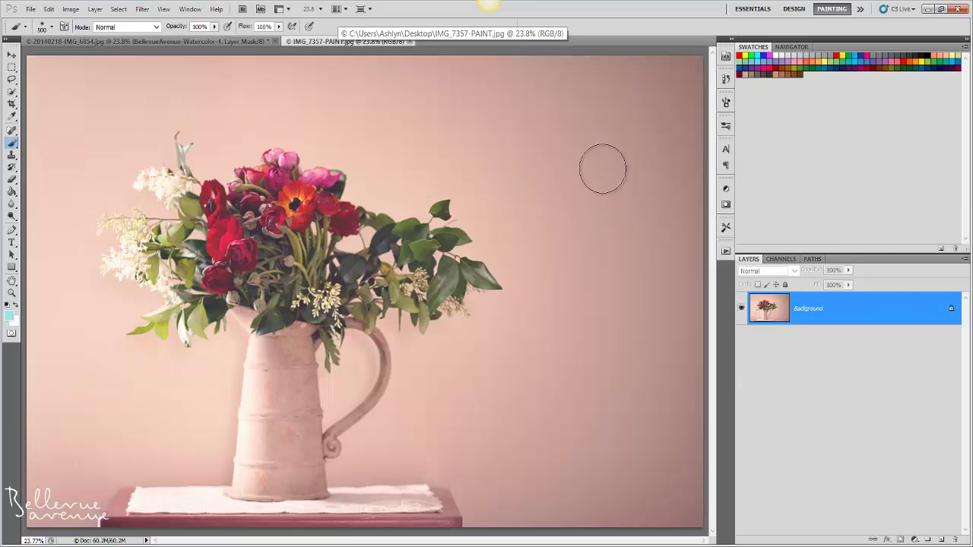
pyautogui.click(29, 11)
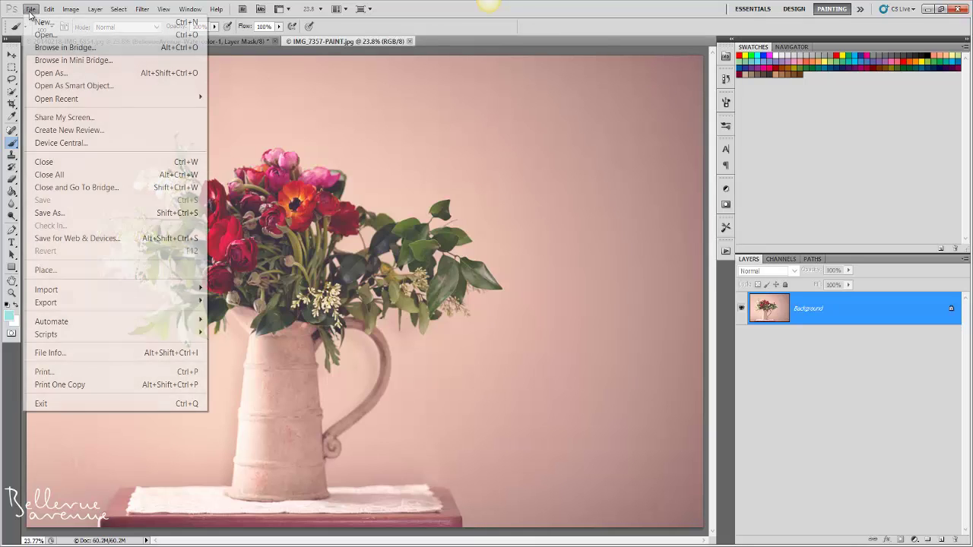
pyautogui.click(46, 270)
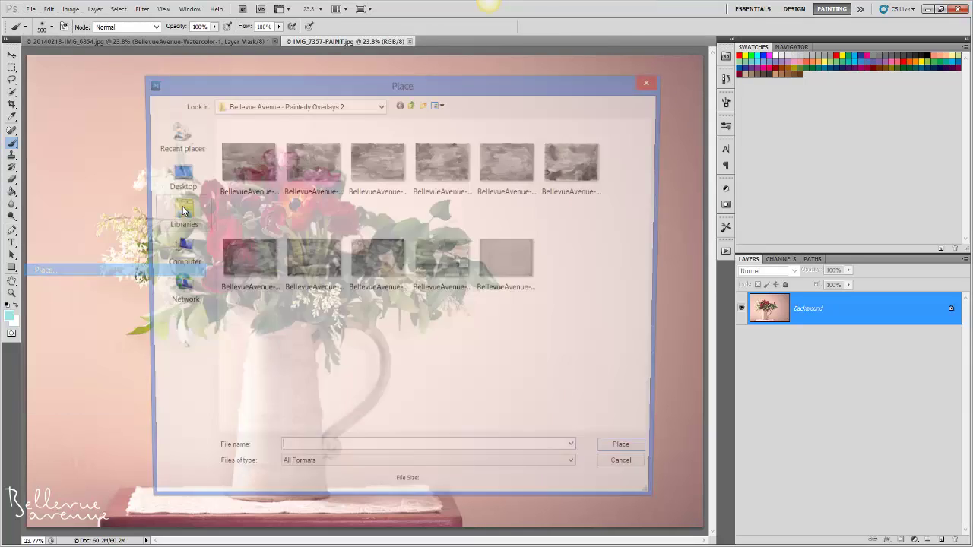
pyautogui.click(412, 105)
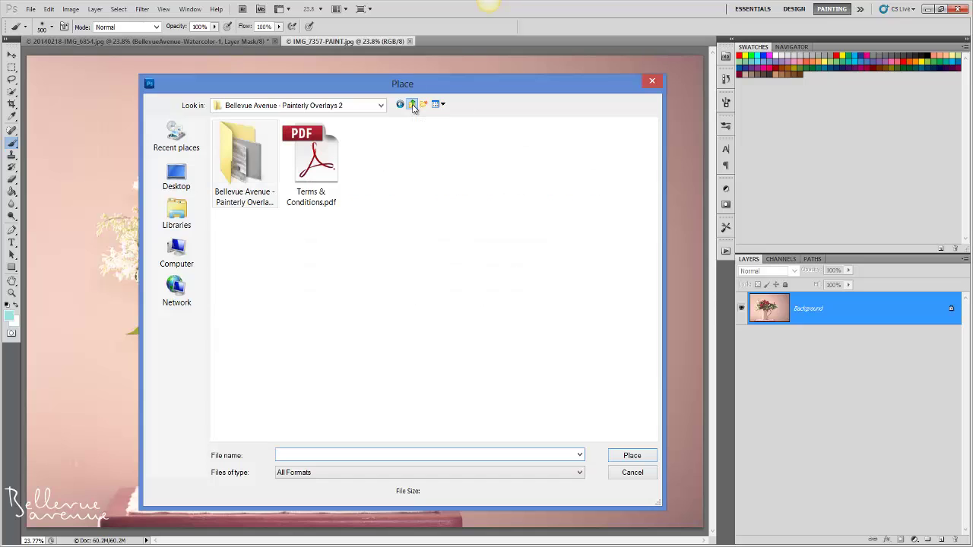
pyautogui.click(411, 105)
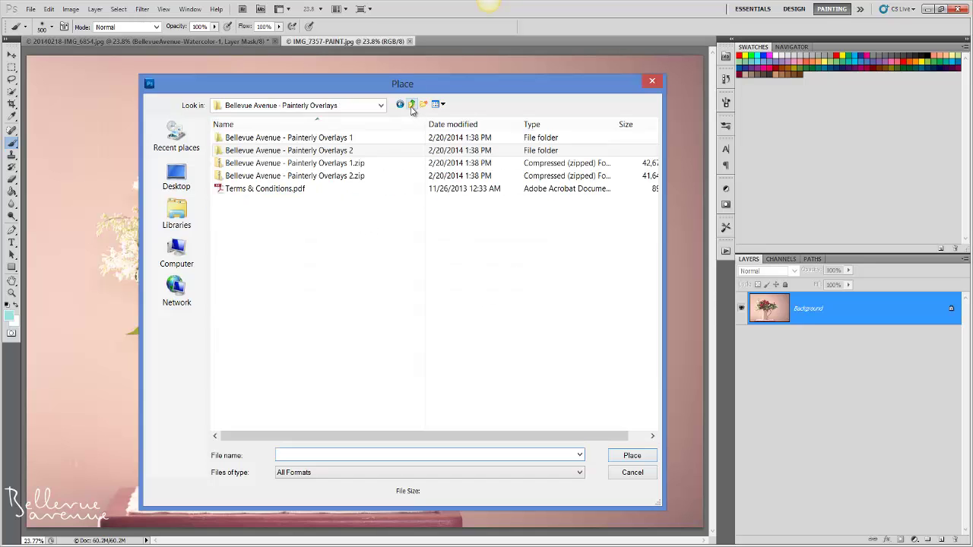
pyautogui.doubleClick(288, 140)
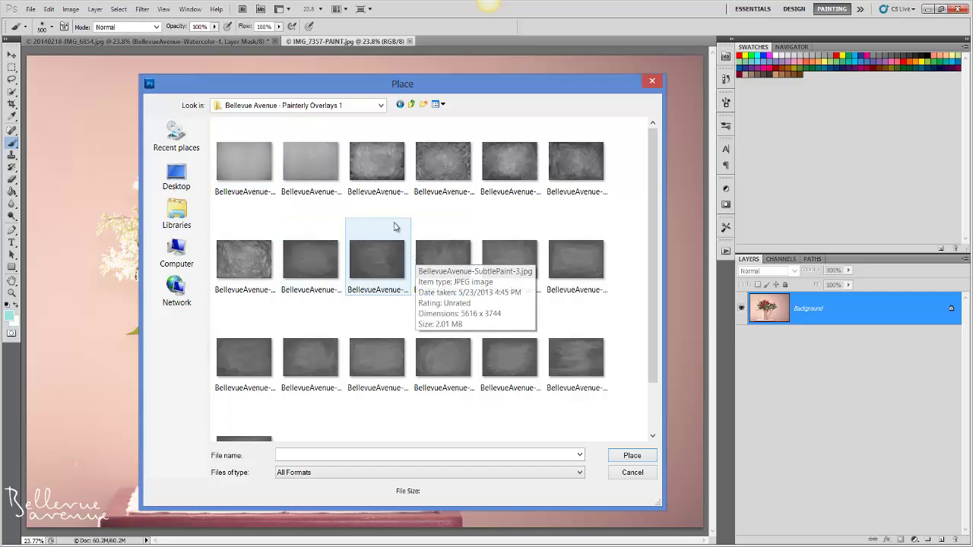
pyautogui.click(390, 182)
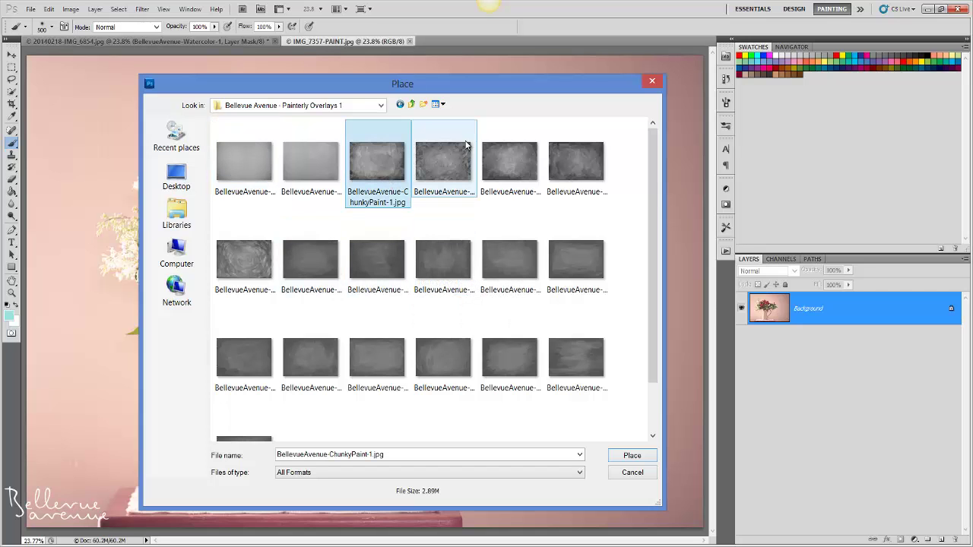
pyautogui.click(629, 456)
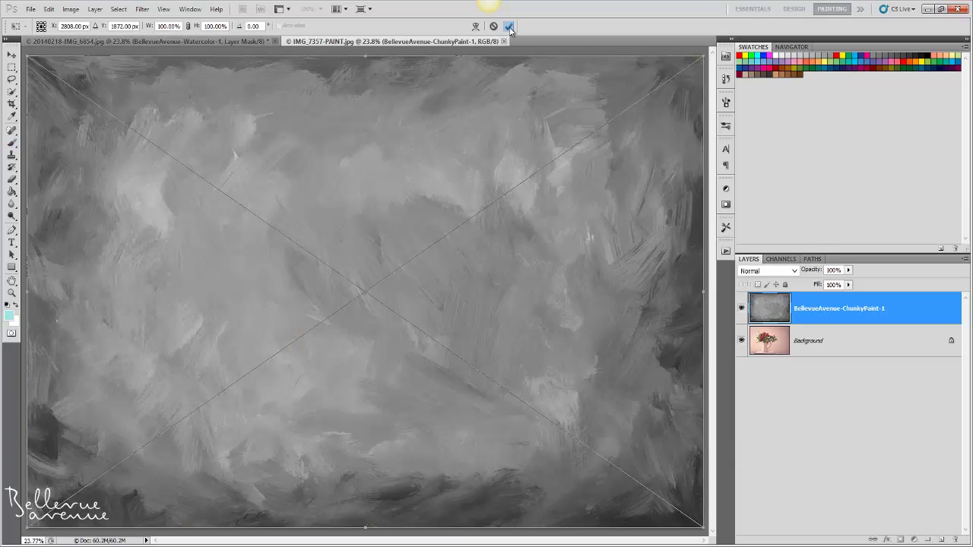
pyautogui.click(509, 27)
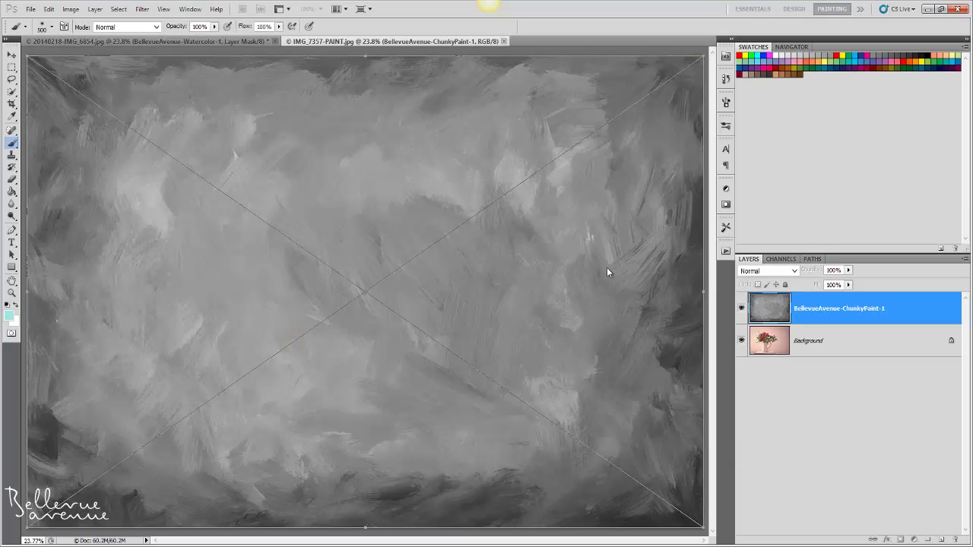
# Try Overlay on the ChunkyPaint-1 layer against the bare photo, and set its blend mode to Soft Light.
pyautogui.click(795, 271)
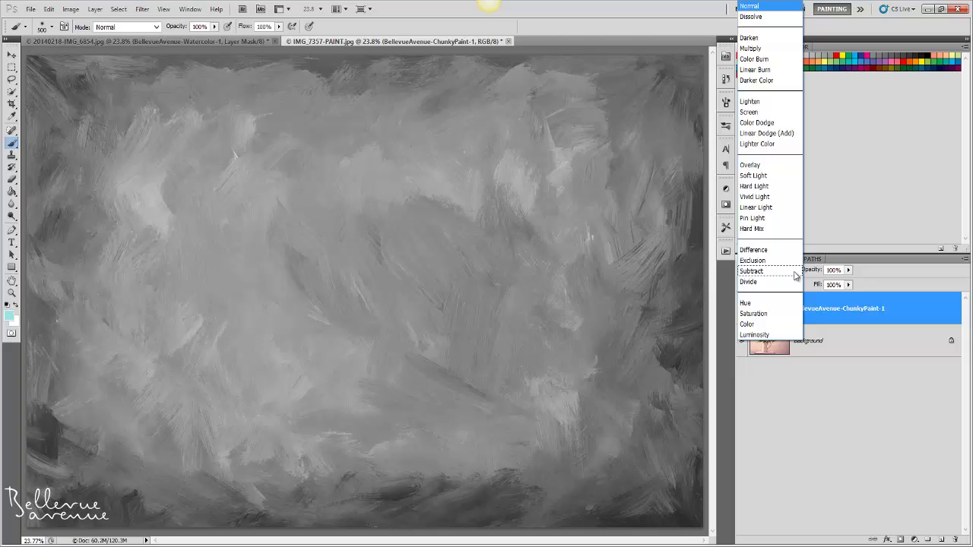
pyautogui.click(751, 166)
pyautogui.click(741, 308)
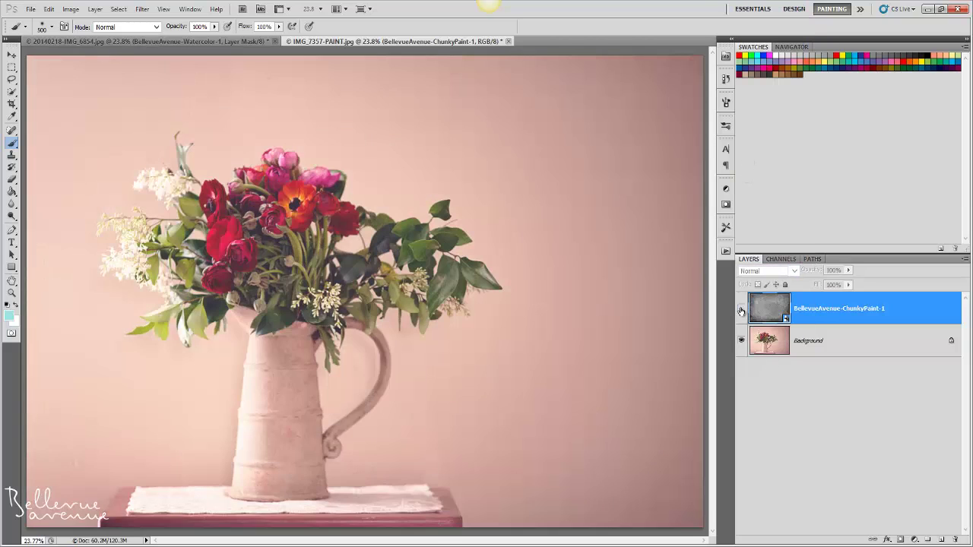
pyautogui.click(741, 308)
pyautogui.click(794, 271)
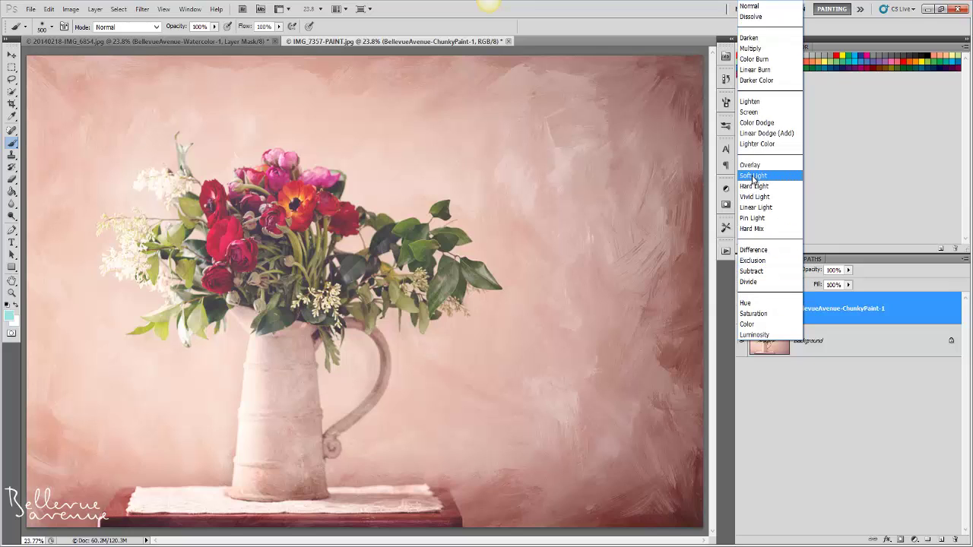
pyautogui.click(762, 176)
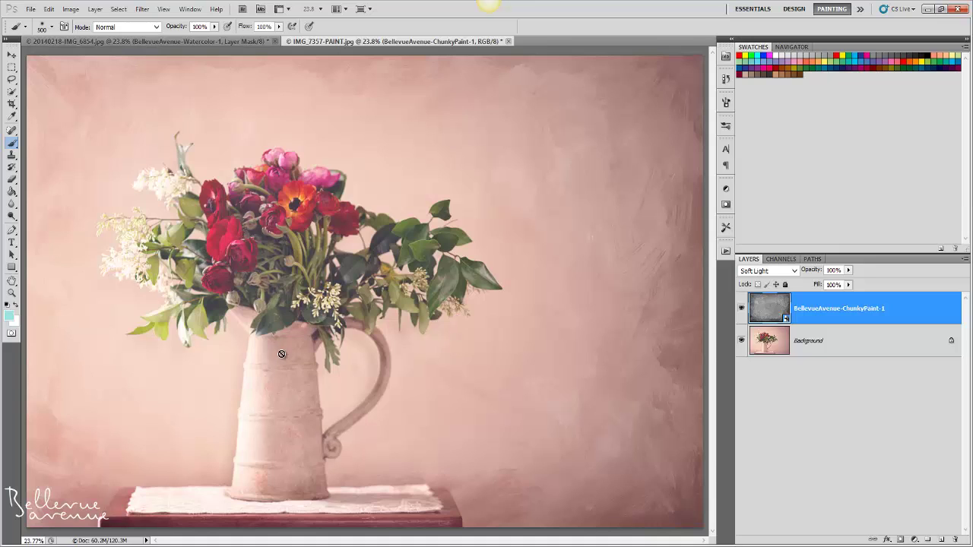
# Add a mask to the ChunkyPaint-1 layer and brush black over the bouquet, comparing the photo with and without the overlay.
pyautogui.click(900, 540)
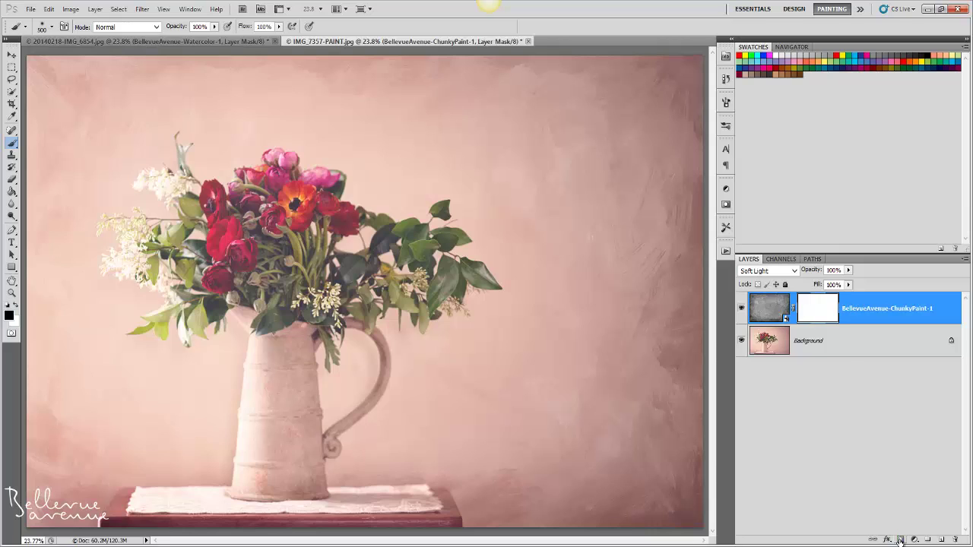
pyautogui.click(12, 144)
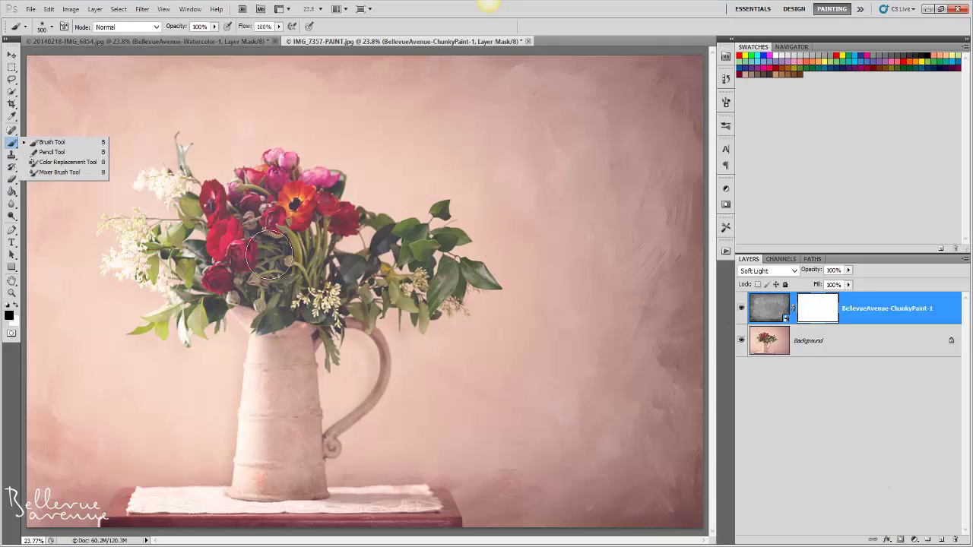
pyautogui.click(824, 315)
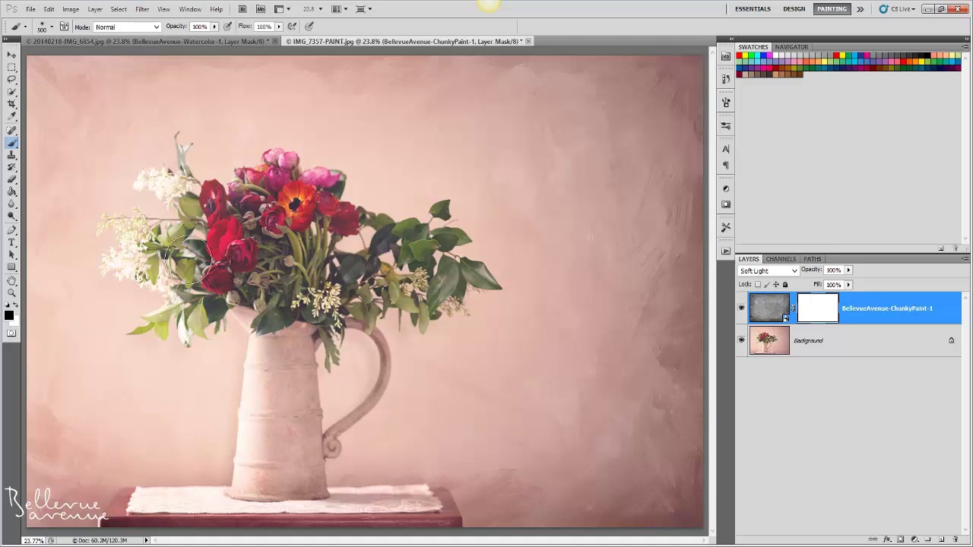
pyautogui.moveTo(187, 262)
pyautogui.mouseDown()
pyautogui.moveTo(227, 251)
pyautogui.moveTo(281, 324)
pyautogui.mouseUp()
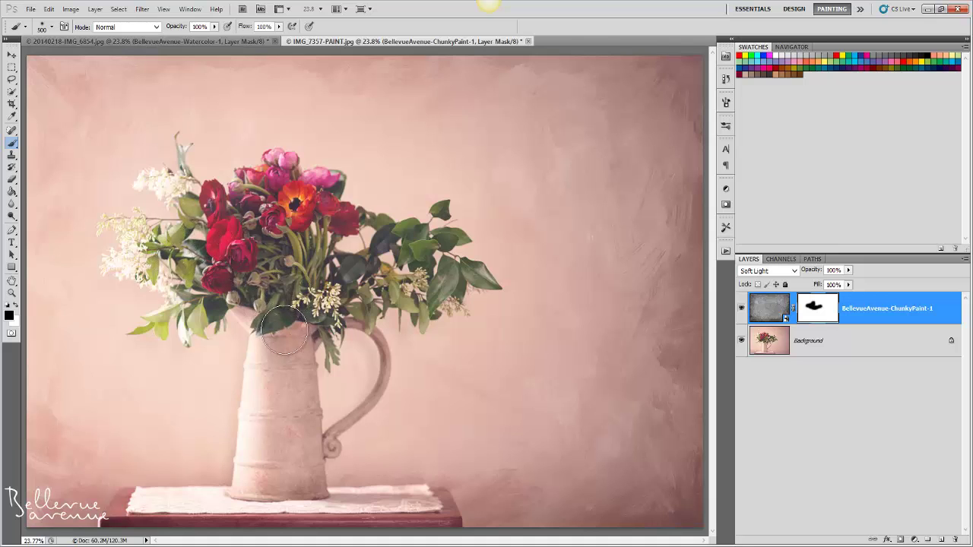
pyautogui.click(741, 309)
pyautogui.click(741, 310)
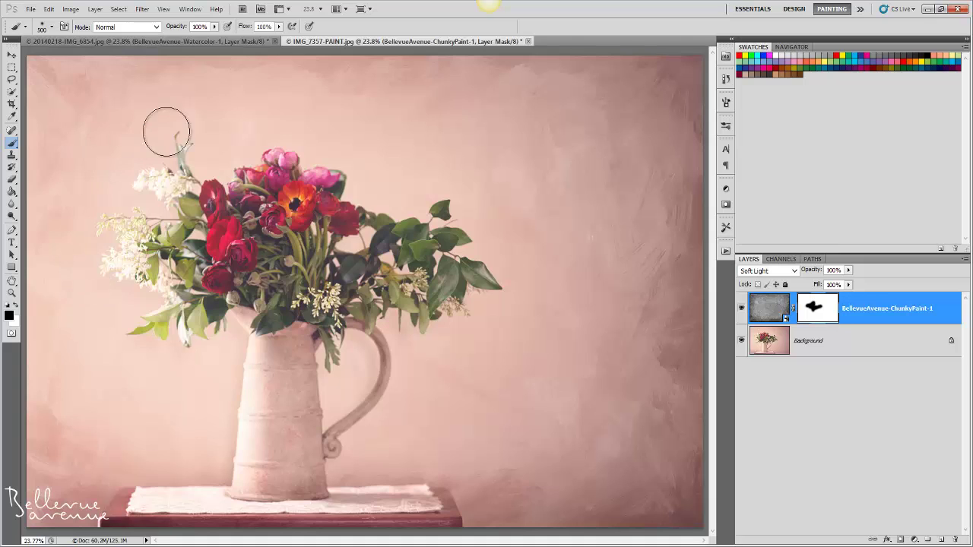
# Duplicate the ChunkyPaint-1 layer and replace the copy's mask with a solid black one.
pyautogui.hotkey('ctrl', 'j')
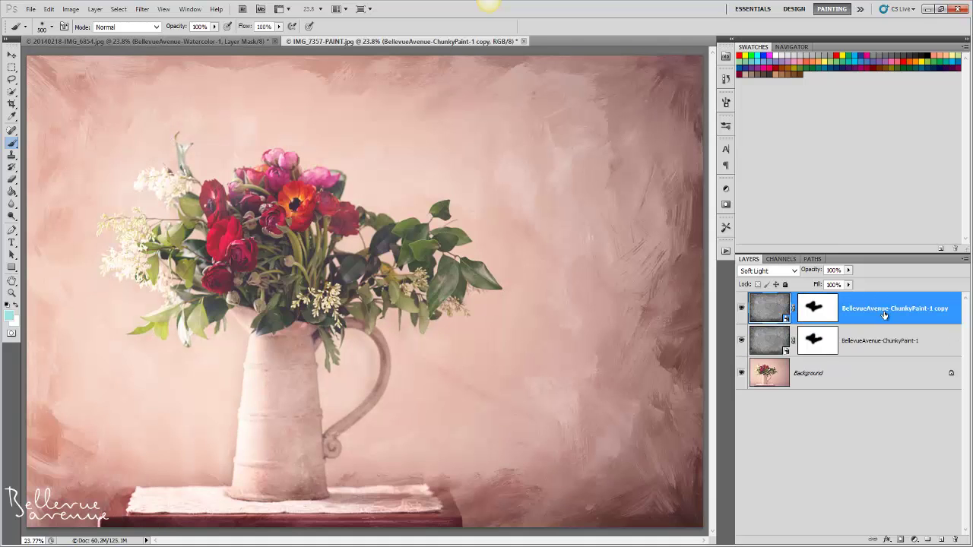
pyautogui.click(828, 317)
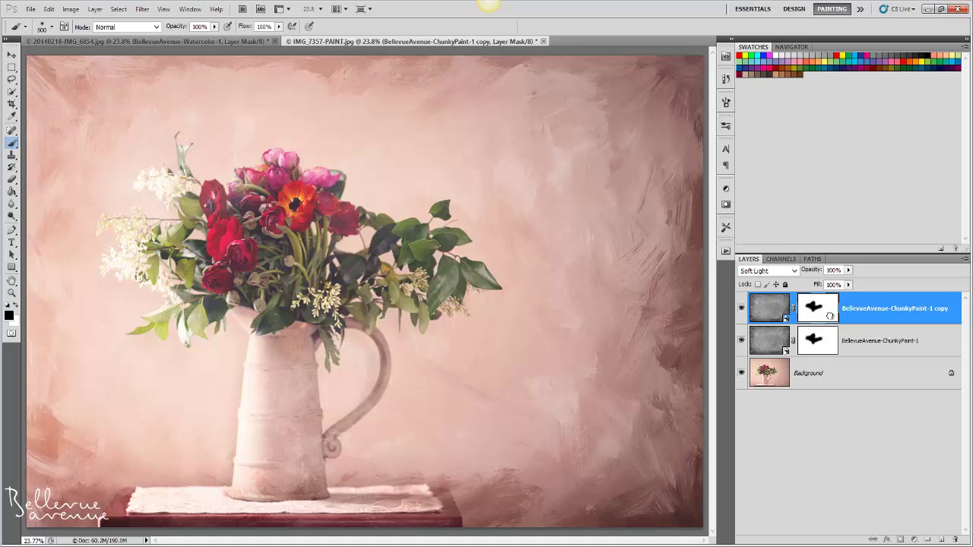
pyautogui.moveTo(829, 317); pyautogui.dragTo(955, 539)
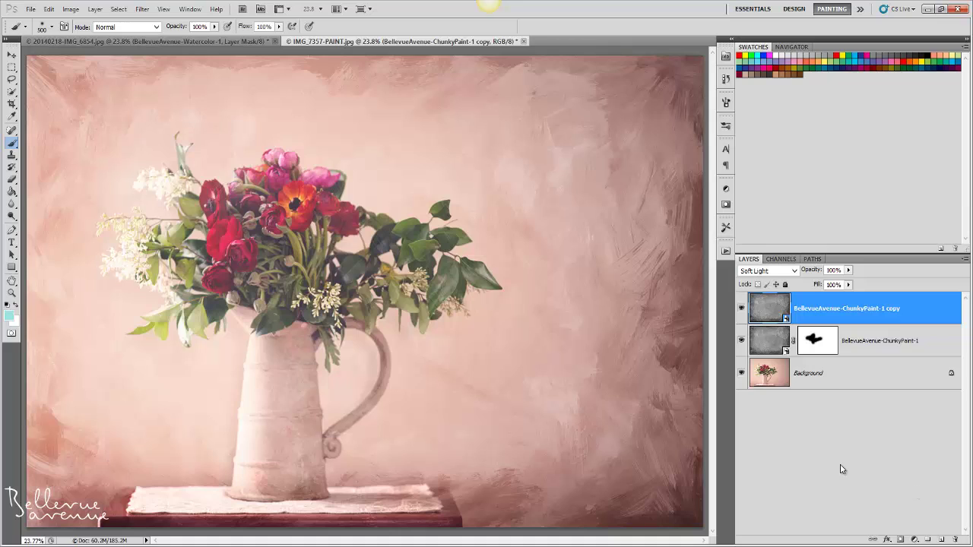
pyautogui.keyDown('alt'); pyautogui.click(901, 540); pyautogui.keyUp('alt')
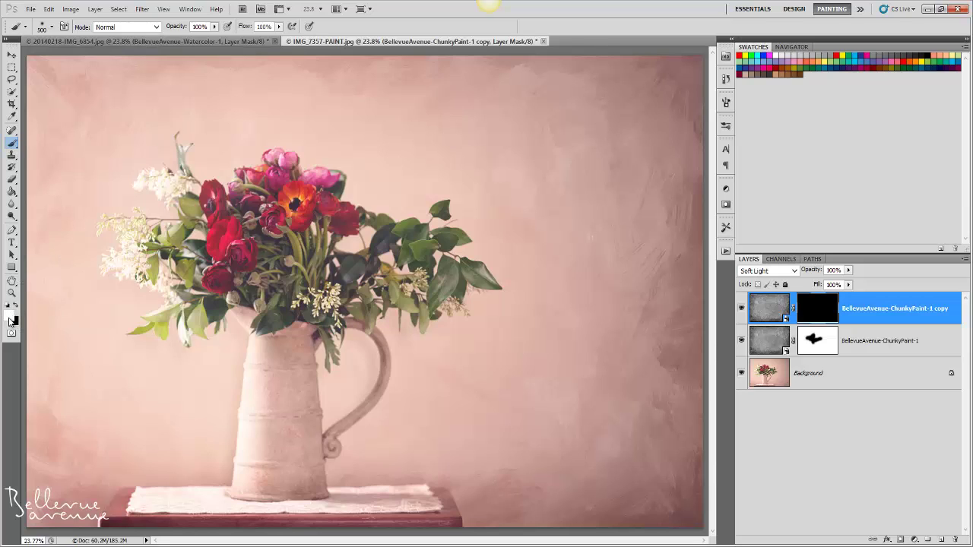
# Try painting the chunky paint texture back in with white at 100% opacity around the photo's upper-left corner.
pyautogui.moveTo(43, 86); pyautogui.dragTo(41, 73)
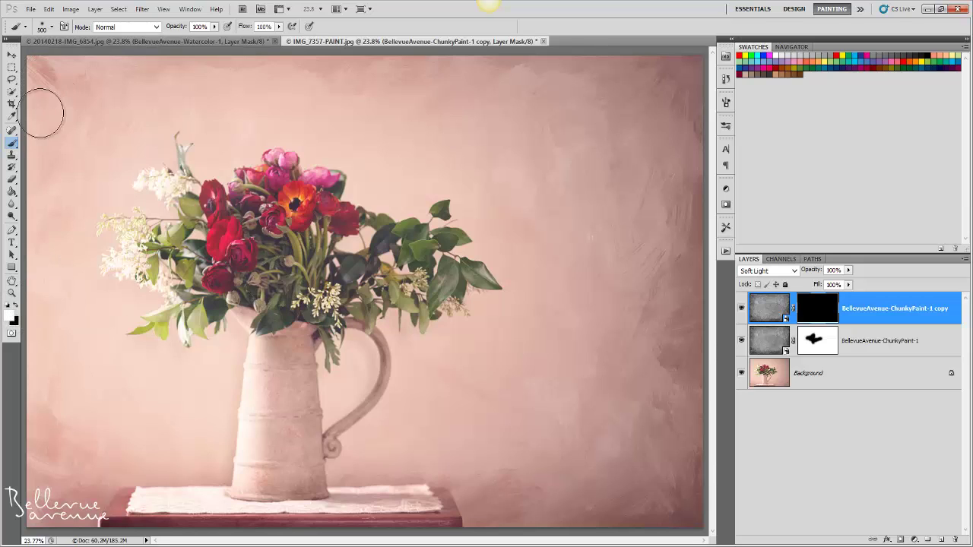
pyautogui.moveTo(36, 139)
pyautogui.mouseDown()
pyautogui.moveTo(69, 67)
pyautogui.moveTo(92, 84)
pyautogui.moveTo(226, 66)
pyautogui.mouseUp()
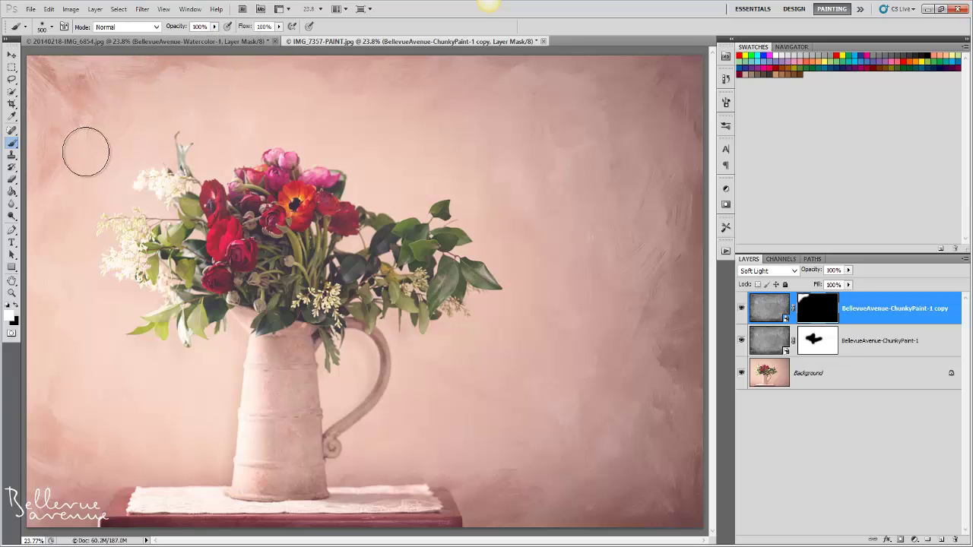
pyautogui.hotkey('ctrl', 'z')
# Lower the brush opacity and paint white on the ChunkyPaint-1 copy's mask down the photo's left-hand background.
pyautogui.click(214, 26)
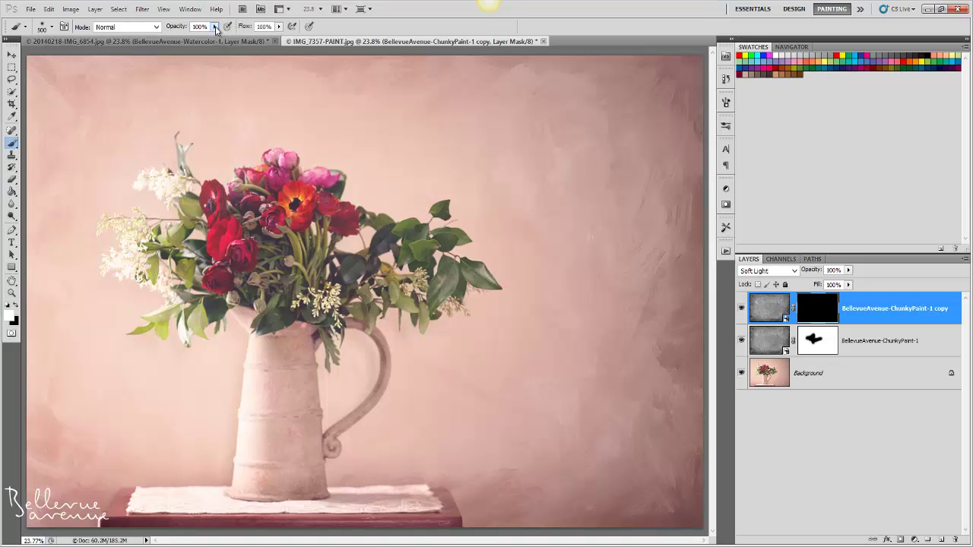
pyautogui.click(174, 40)
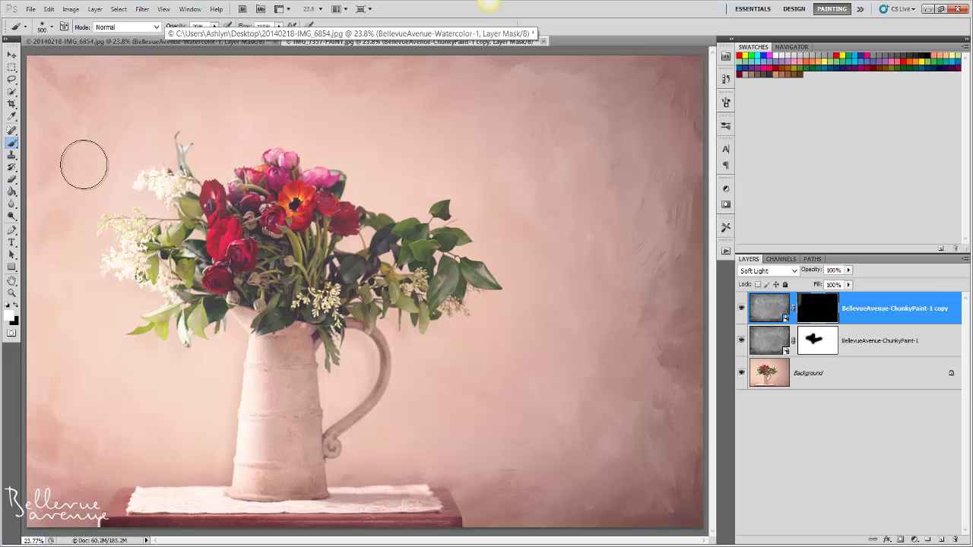
pyautogui.moveTo(107, 120)
pyautogui.mouseDown()
pyautogui.moveTo(131, 96)
pyautogui.moveTo(107, 97)
pyautogui.moveTo(108, 130)
pyautogui.mouseUp()
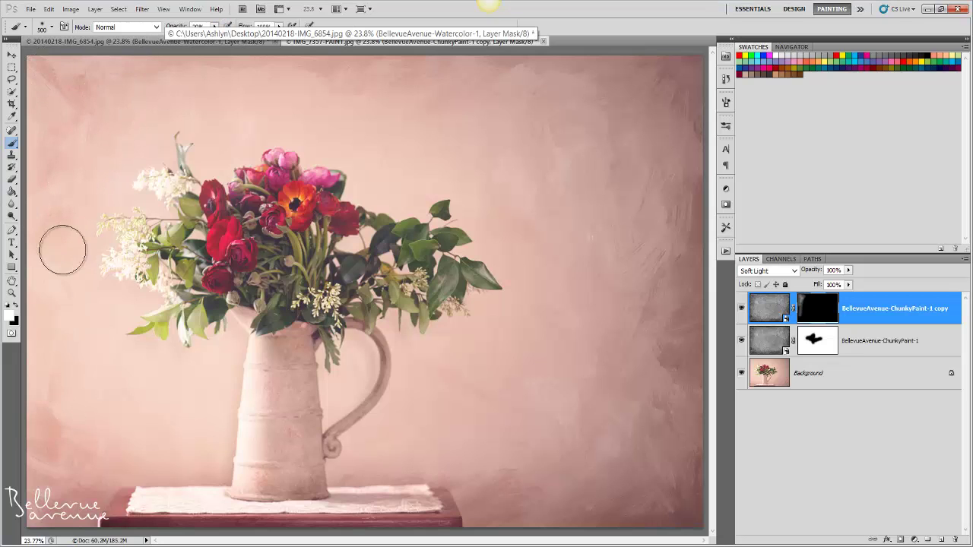
pyautogui.moveTo(47, 487)
pyautogui.mouseDown()
pyautogui.moveTo(53, 349)
pyautogui.moveTo(98, 385)
pyautogui.moveTo(78, 300)
pyautogui.moveTo(136, 349)
pyautogui.moveTo(145, 400)
pyautogui.moveTo(183, 418)
pyautogui.mouseUp()
# Set the brush opacity to 43% and paint the texture into the background above the bouquet.
pyautogui.press('4')
pyautogui.press('3')
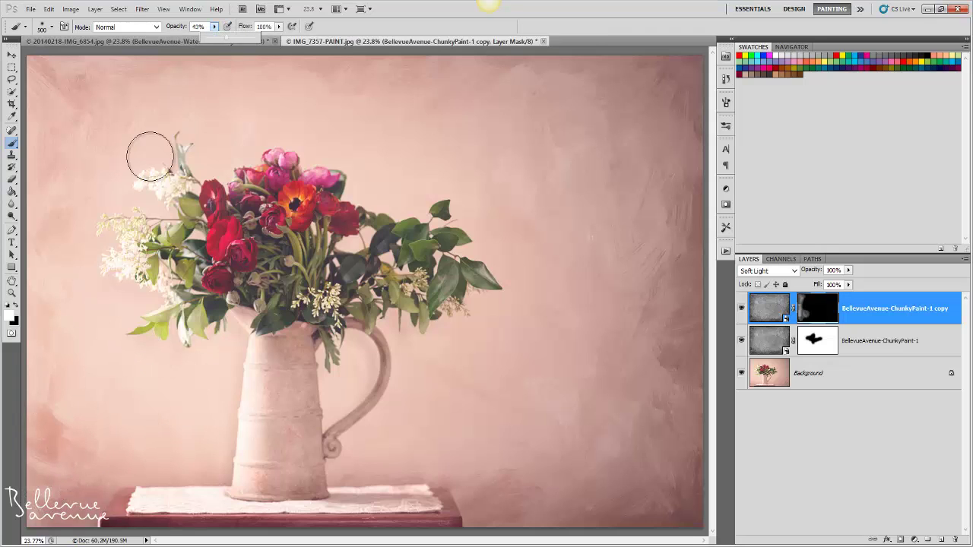
pyautogui.moveTo(209, 118)
pyautogui.mouseDown()
pyautogui.moveTo(322, 100)
pyautogui.moveTo(423, 156)
pyautogui.moveTo(435, 144)
pyautogui.mouseUp()
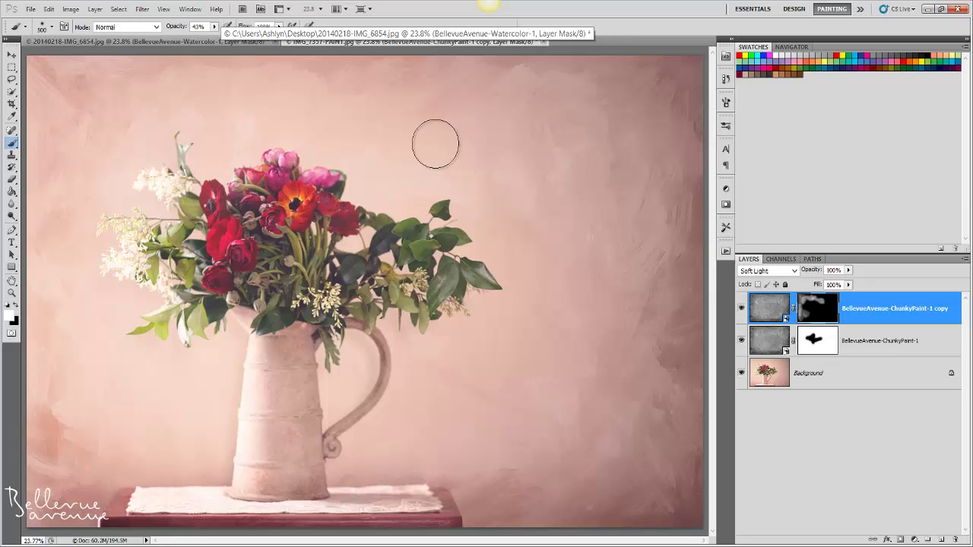
# Set the brush opacity to 76% and paint white on the copy's mask over the background right of the bouquet, beside the jug and at lower left.
pyautogui.click(214, 27)
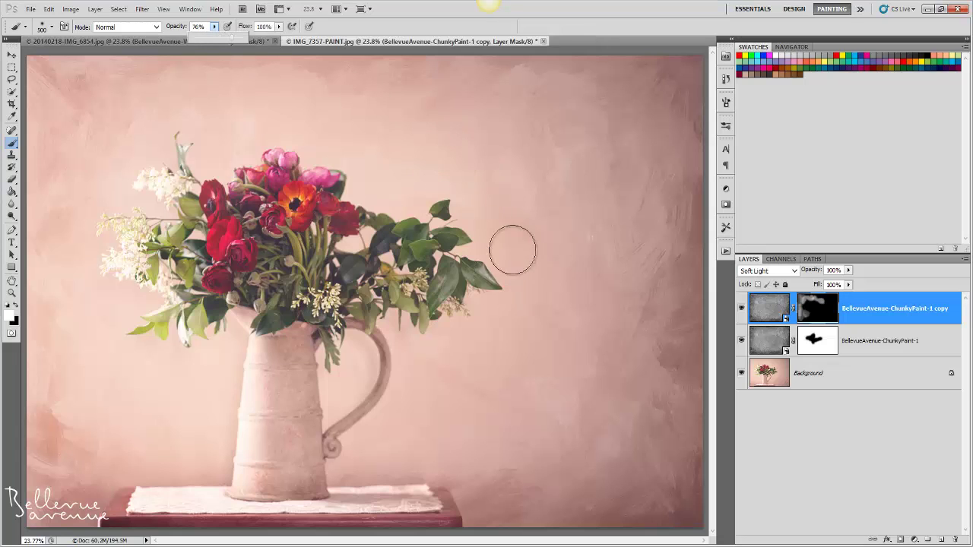
pyautogui.moveTo(477, 222); pyautogui.dragTo(393, 174)
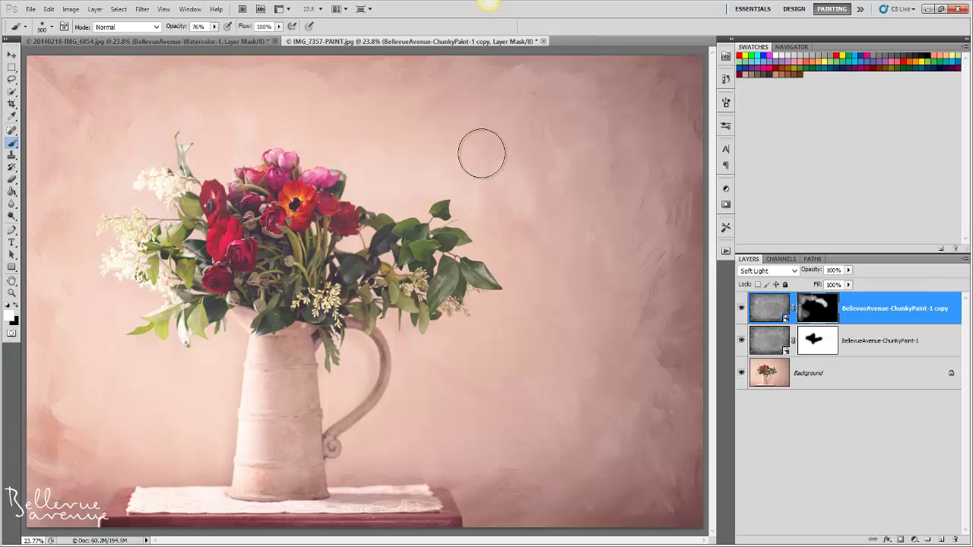
pyautogui.moveTo(482, 153); pyautogui.dragTo(395, 154)
pyautogui.moveTo(461, 335)
pyautogui.mouseDown()
pyautogui.moveTo(517, 324)
pyautogui.moveTo(504, 332)
pyautogui.mouseUp()
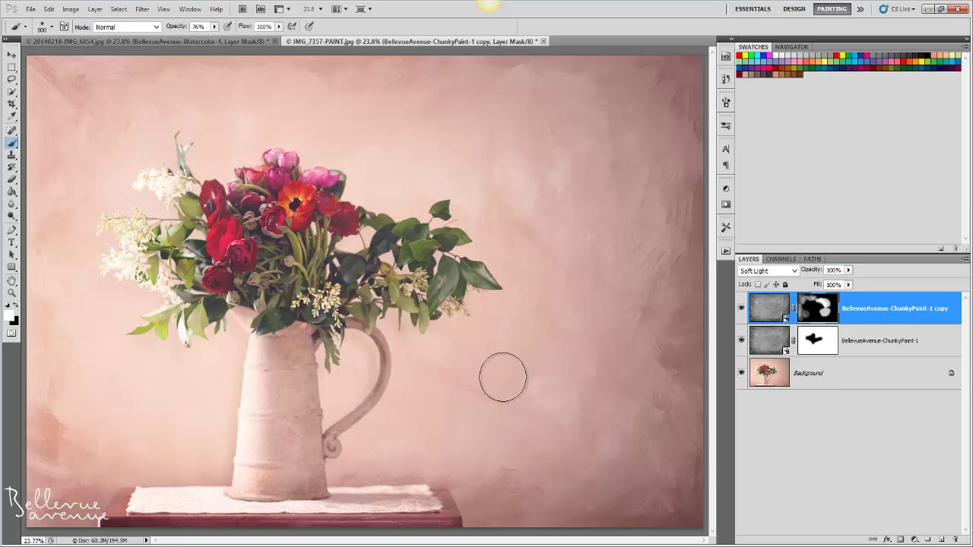
pyautogui.moveTo(391, 413)
pyautogui.mouseDown()
pyautogui.moveTo(348, 378)
pyautogui.moveTo(316, 386)
pyautogui.mouseUp()
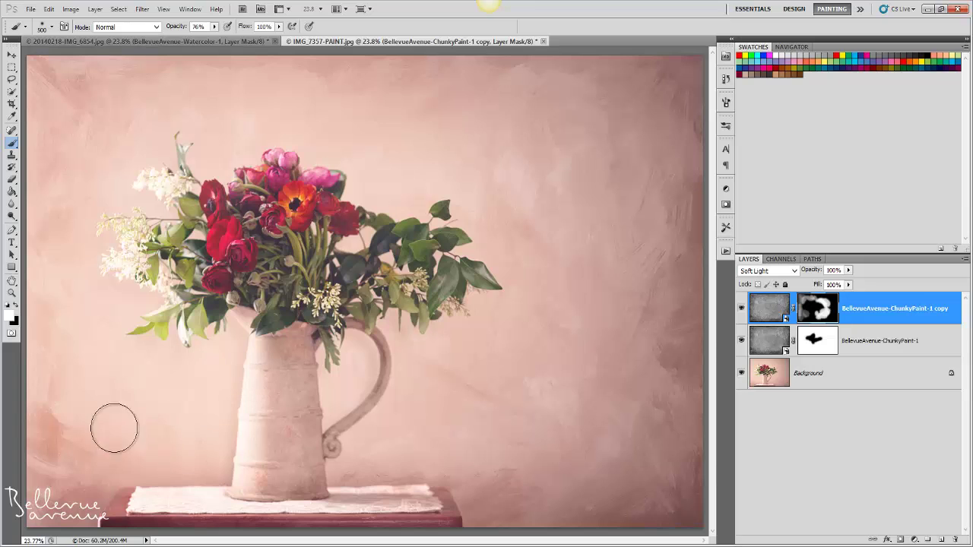
pyautogui.moveTo(113, 426); pyautogui.dragTo(104, 417)
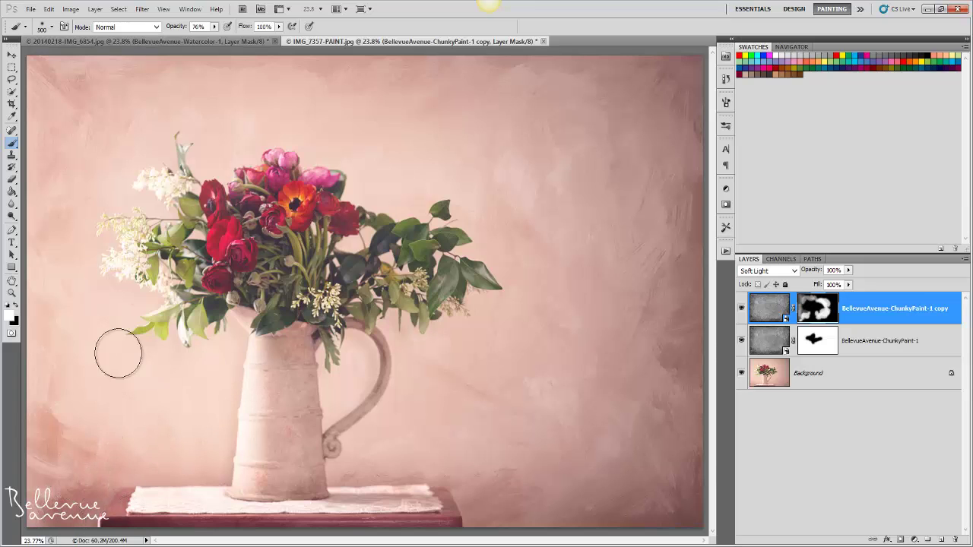
# Switch the brush to black at 22% opacity for the ChunkyPaint-1 copy's mask.
pyautogui.click(16, 305)
pyautogui.press('2')
pyautogui.press('2')
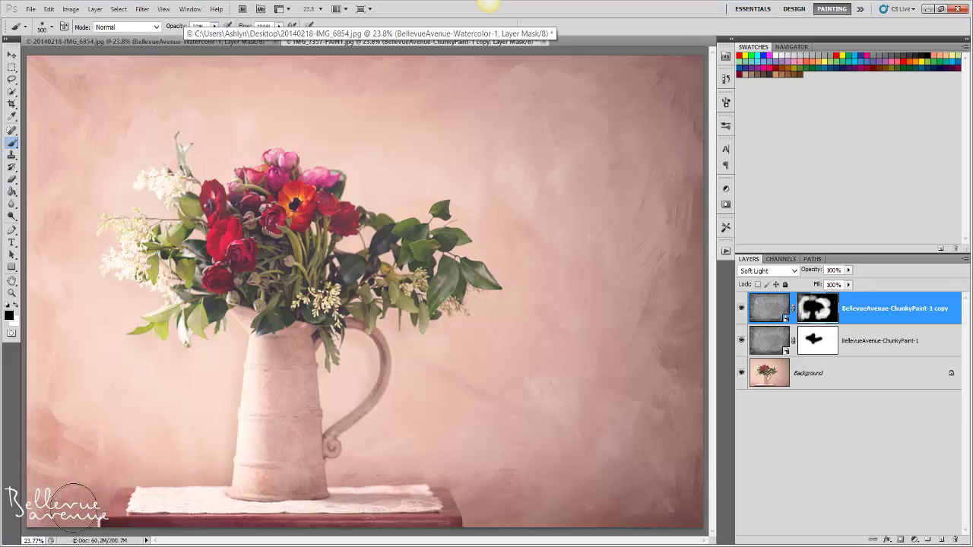
# Compare the photo with and without the ChunkyPaint-1 copy layer by toggling its visibility.
pyautogui.click(742, 309)
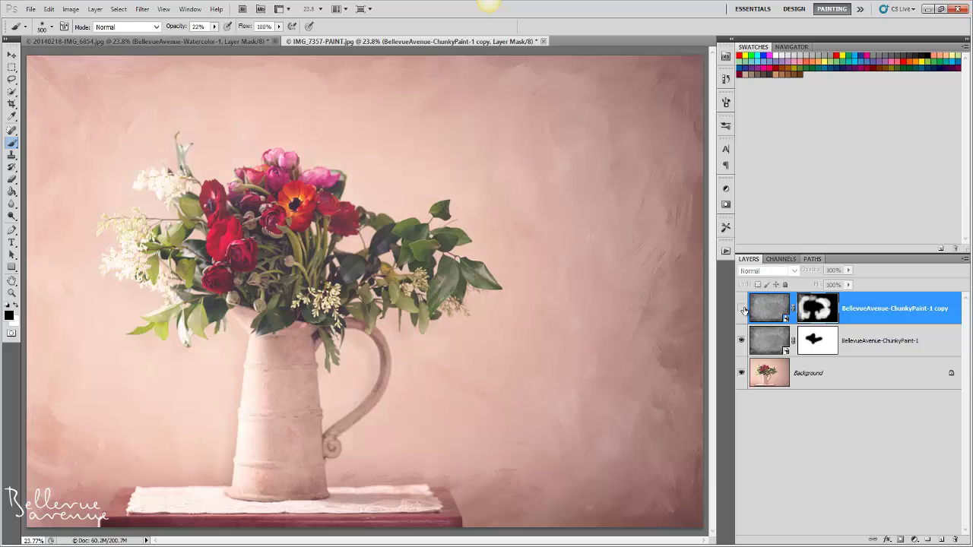
pyautogui.click(743, 309)
pyautogui.click(742, 309)
pyautogui.click(742, 309)
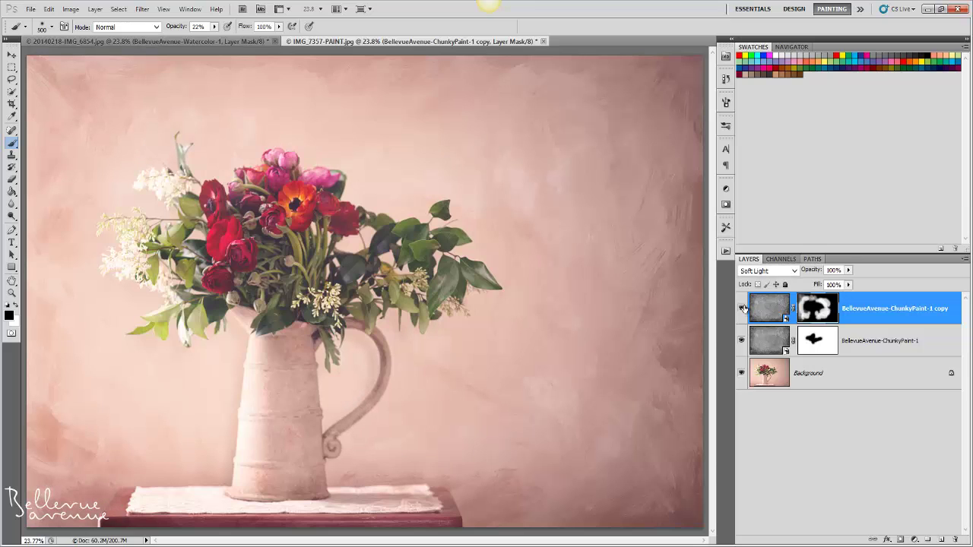
pyautogui.click(743, 309)
pyautogui.click(743, 309)
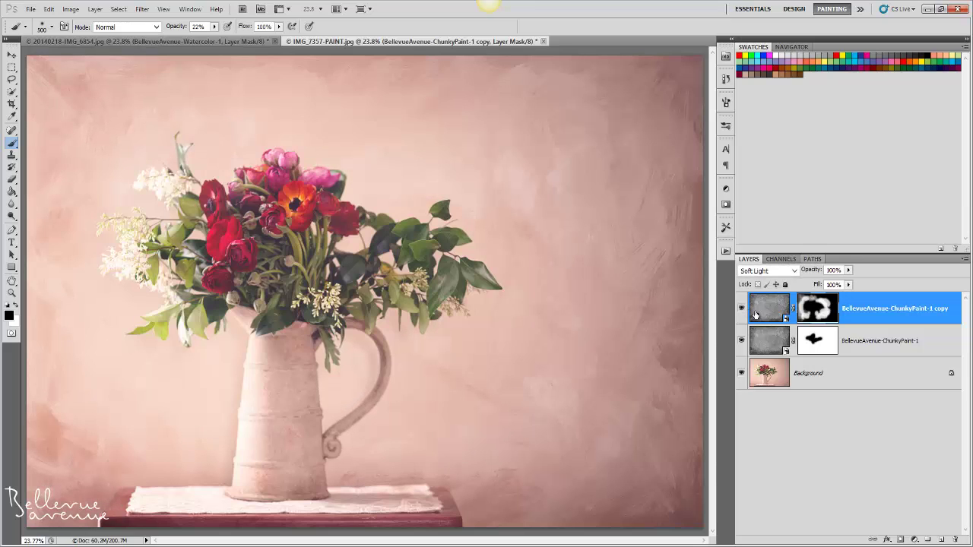
# Compare the original Background photo alone with the version that includes both chunky paint layers.
pyautogui.keyDown('alt'); pyautogui.click(742, 374); pyautogui.keyUp('alt')
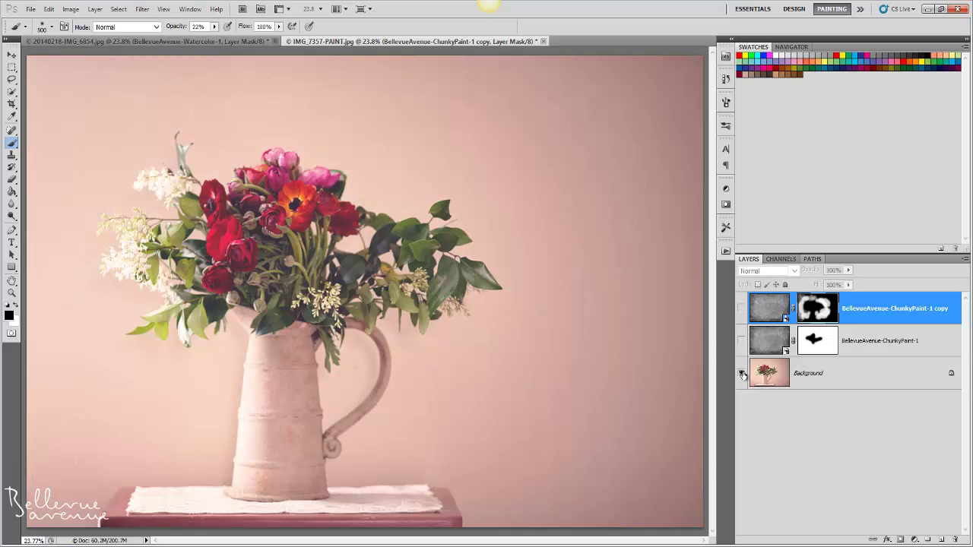
pyautogui.keyDown('alt'); pyautogui.click(742, 374); pyautogui.keyUp('alt')
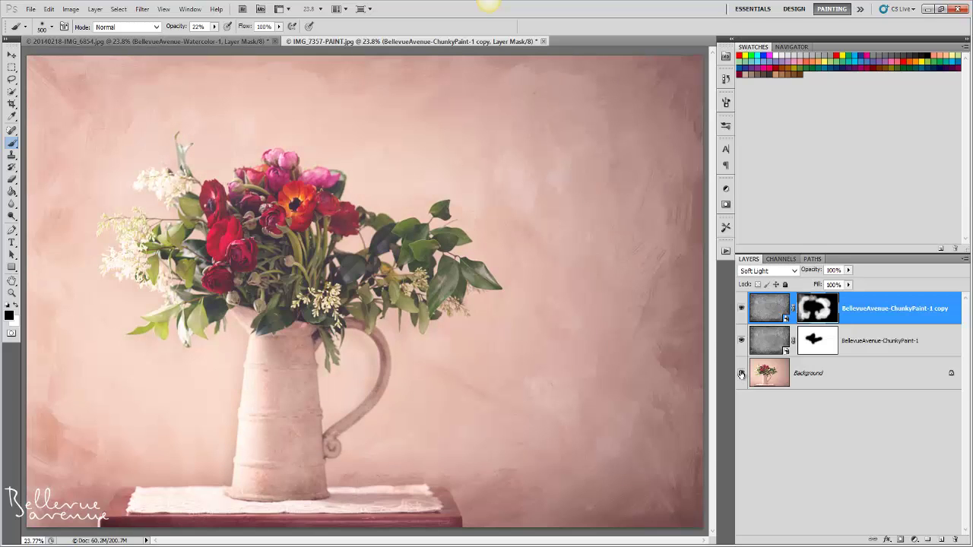
pyautogui.keyDown('alt'); pyautogui.click(742, 375); pyautogui.keyUp('alt')
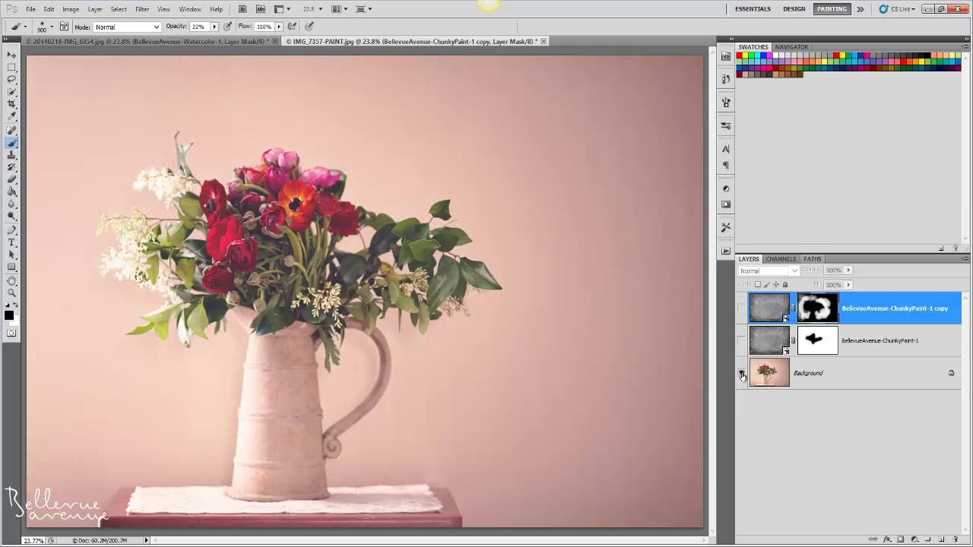
pyautogui.keyDown('alt'); pyautogui.click(742, 375); pyautogui.keyUp('alt')
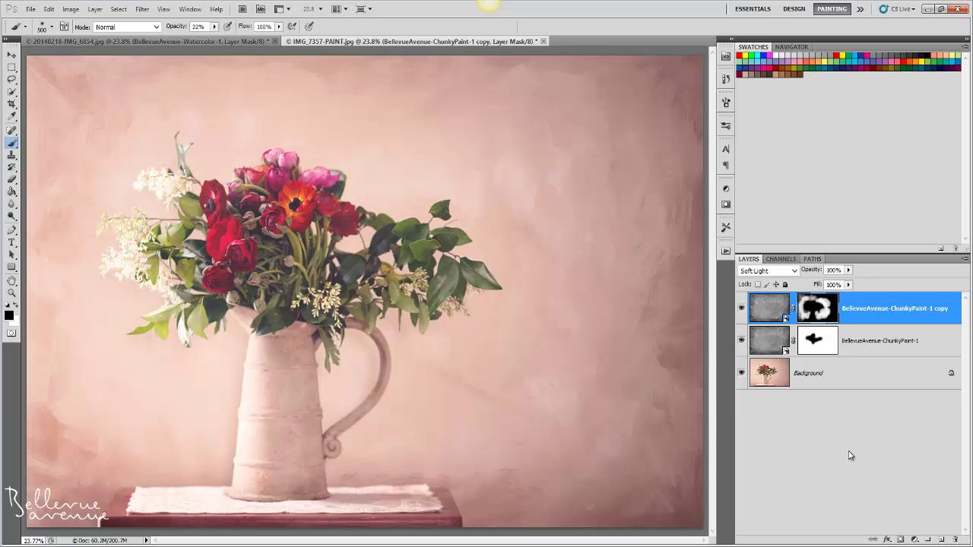